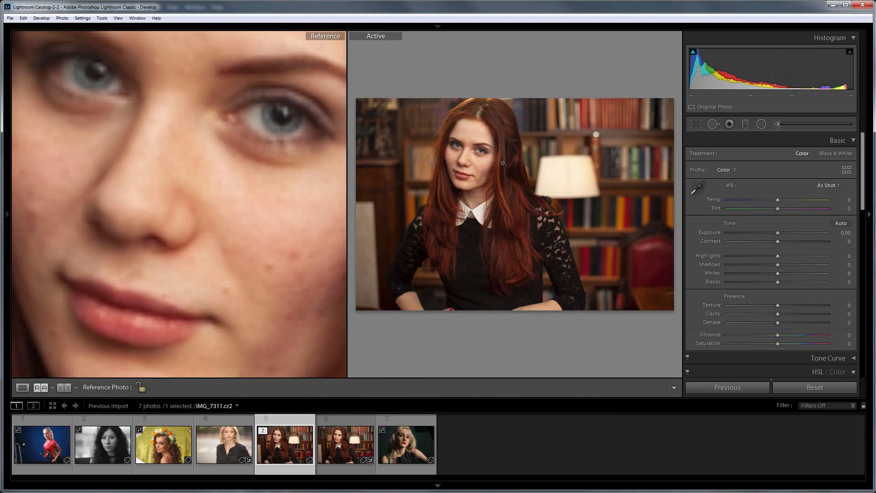
click(434, 180)
drag(434, 180, 602, 237)
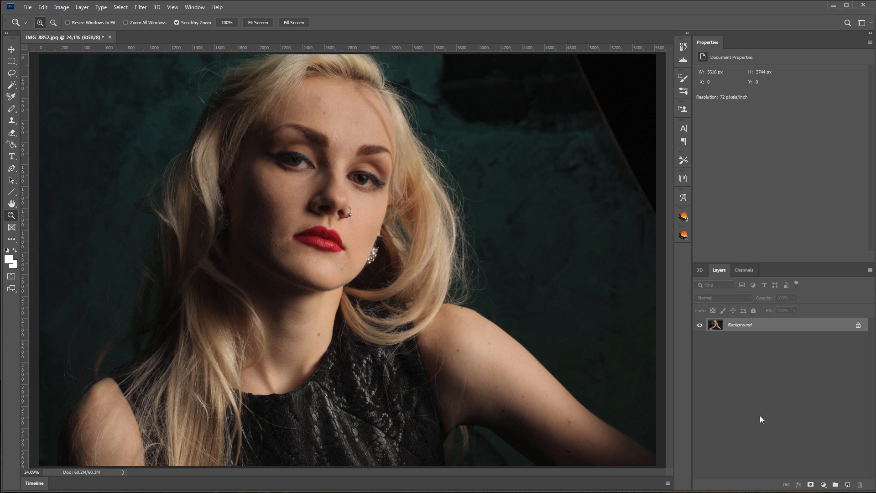
Step: Open the Retouch4me Heal filter for the portrait's Background layer
click(296, 196)
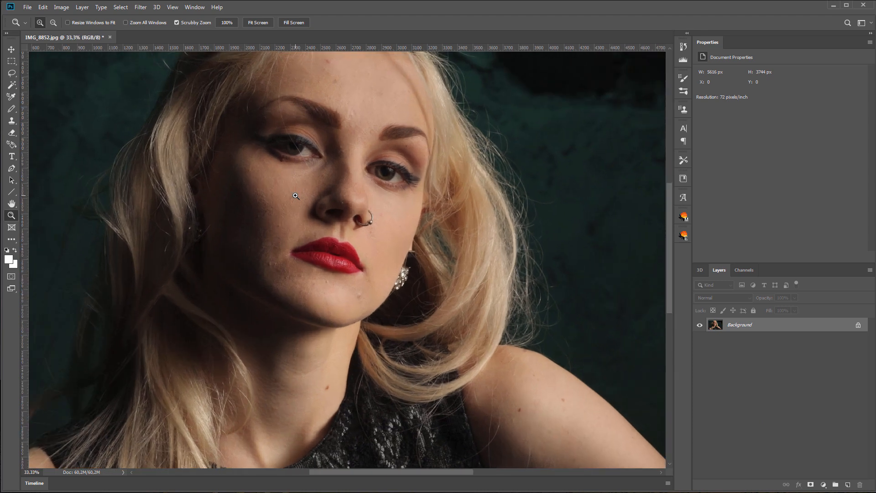
click(296, 196)
scroll(333, 252, up, 1)
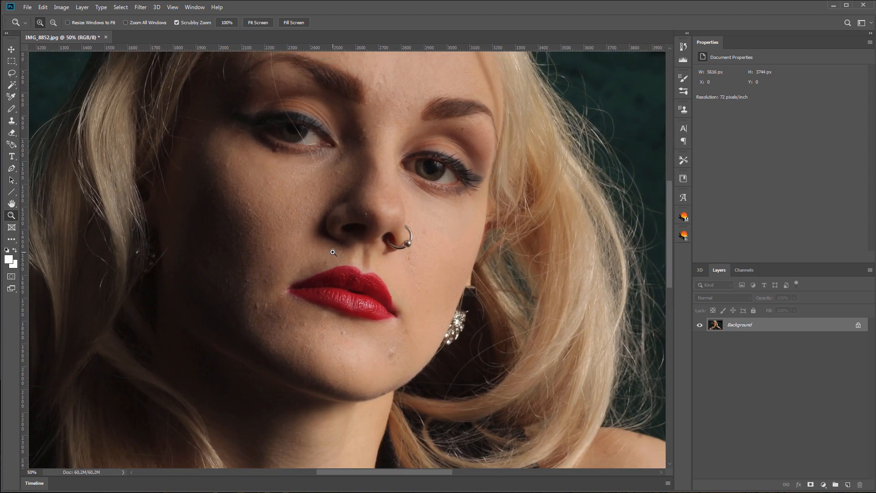
scroll(333, 252, up, 3)
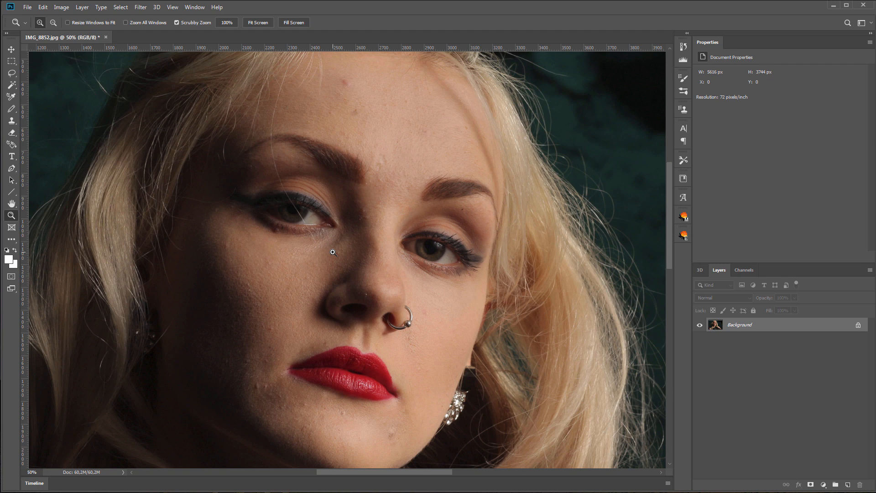
click(263, 22)
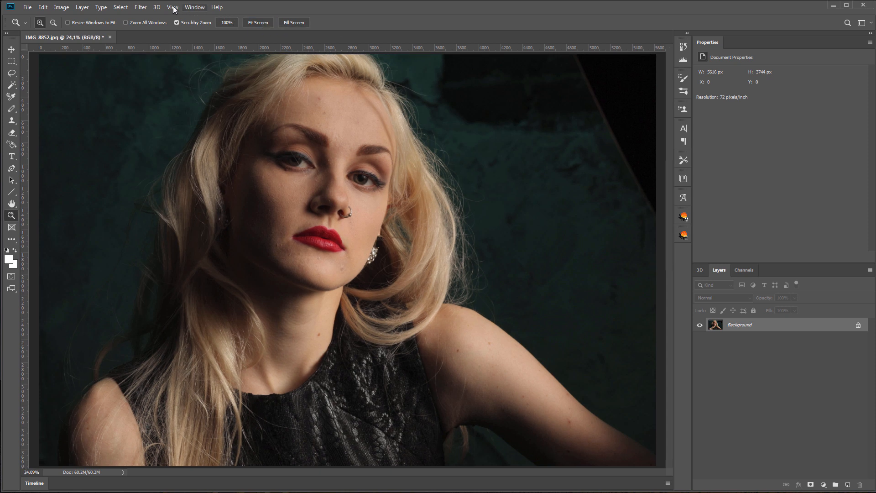
click(145, 8)
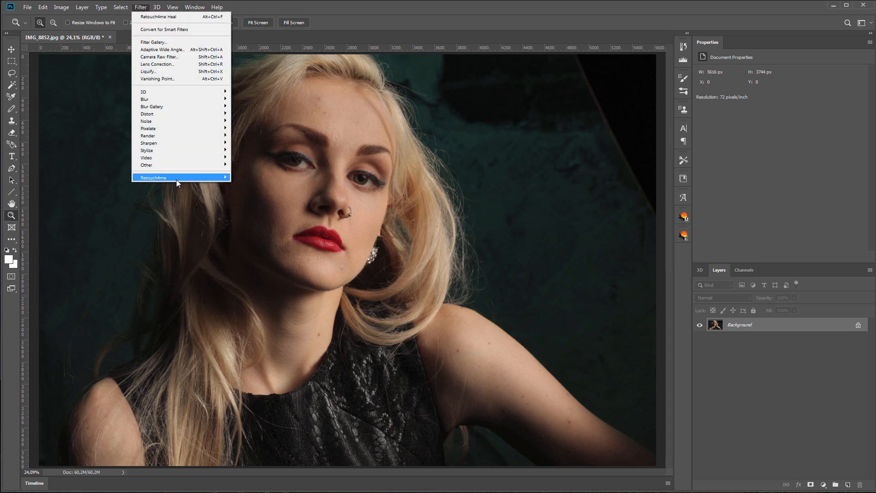
mouse_move(177, 180)
click(264, 178)
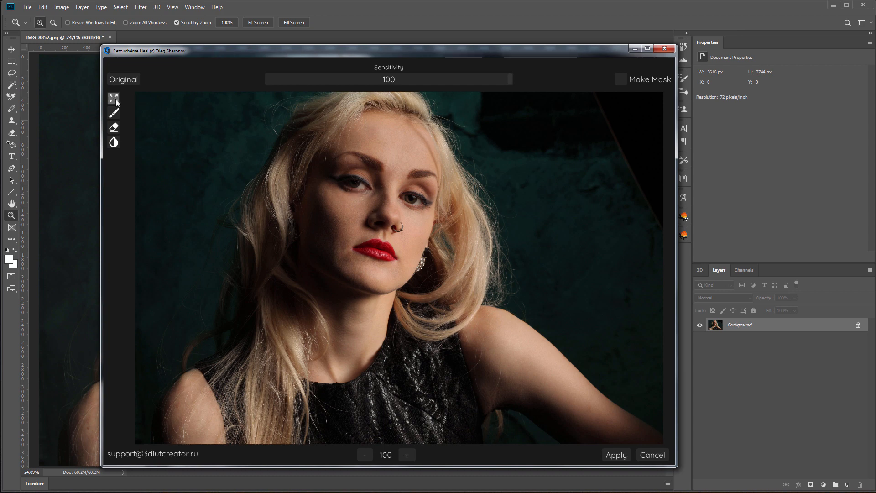
Step: Examine the healed skin on the face, neck and shoulder in the filter preview at a sensitivity of 100
scroll(406, 266, up, 5)
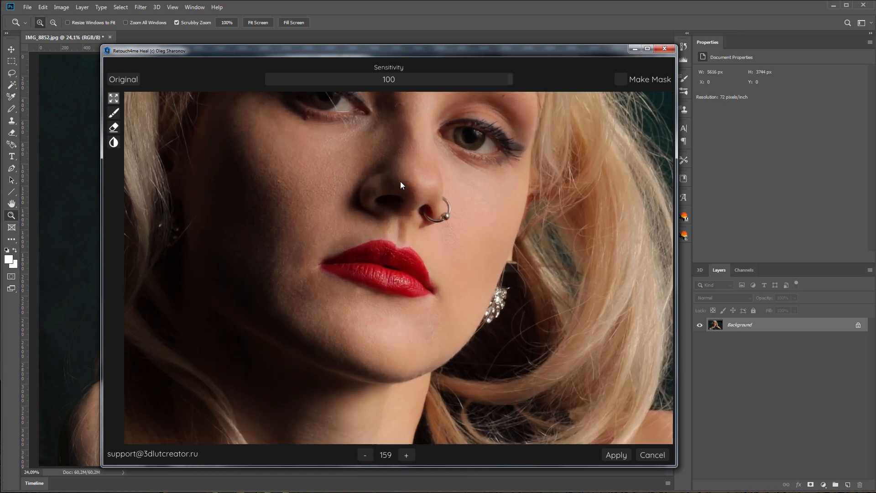
drag(400, 181, 393, 256)
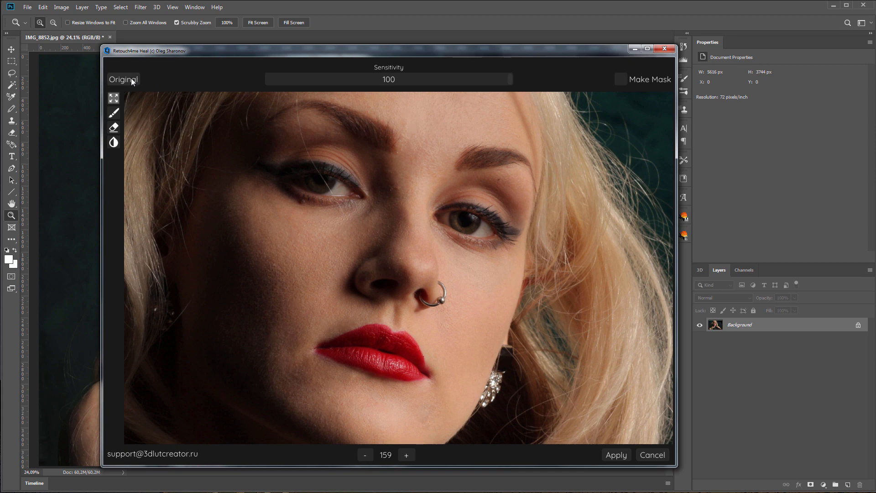
scroll(343, 219, down, 3)
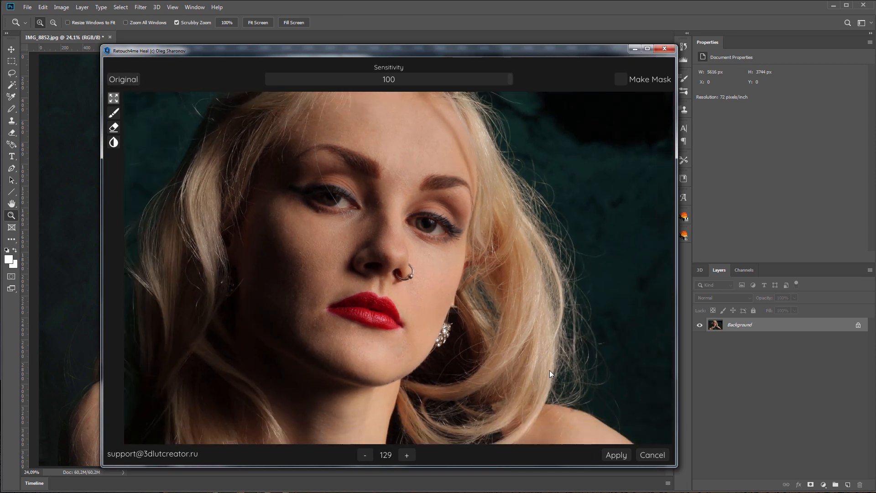
drag(549, 371, 368, 139)
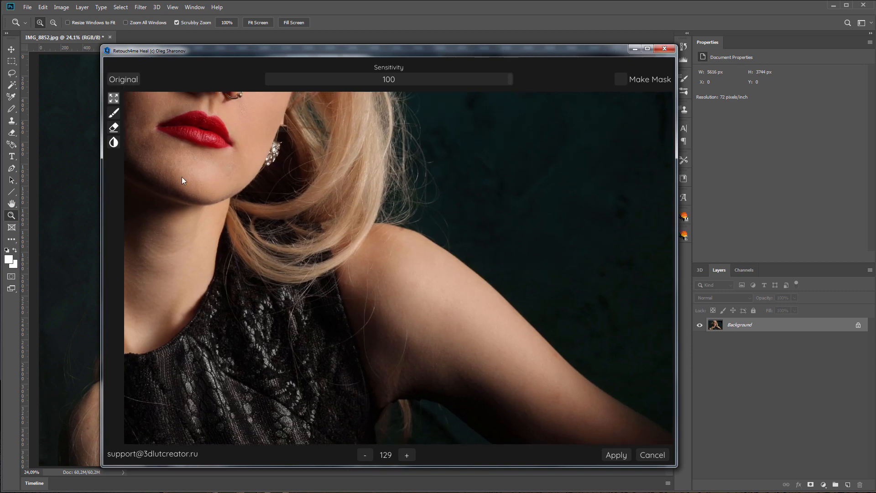
drag(181, 177, 450, 275)
scroll(461, 316, down, 1)
scroll(461, 316, down, 2)
scroll(450, 275, down, 1)
drag(393, 202, 396, 223)
scroll(401, 222, up, 6)
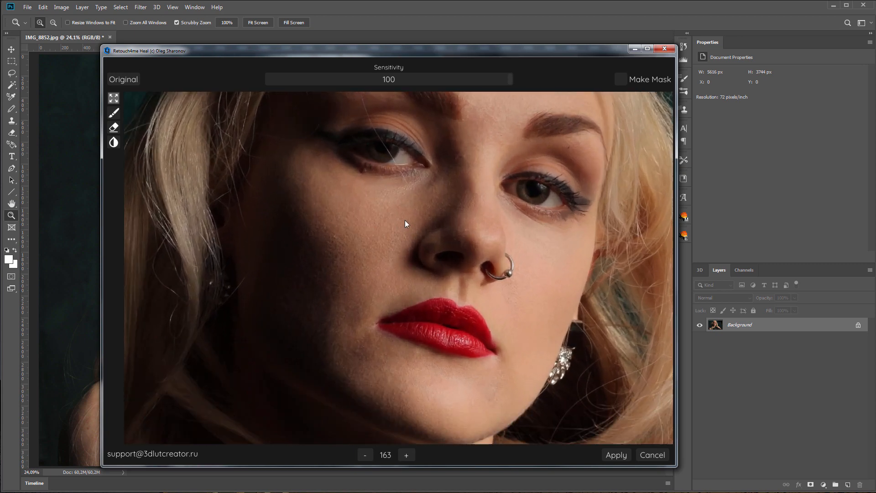
drag(467, 215, 455, 223)
mouse_move(510, 79)
mouse_down()
mouse_move(410, 86)
mouse_move(518, 84)
mouse_up()
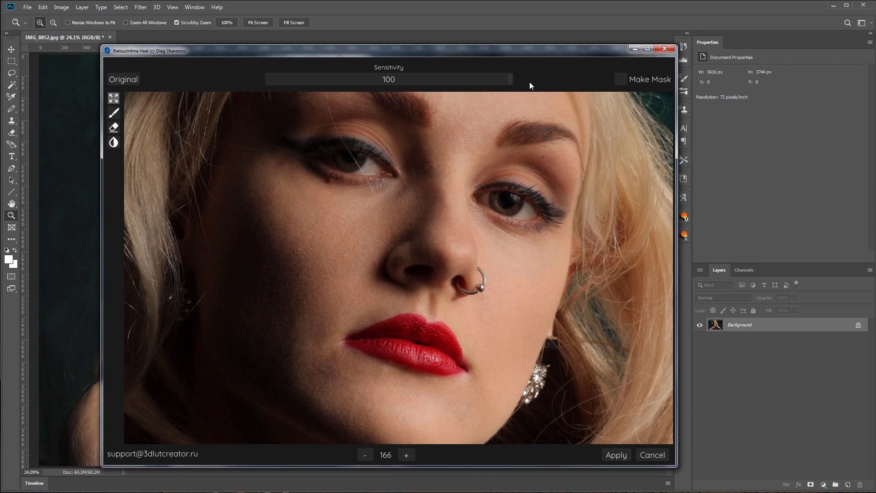
Step: Compare the healed preview of the face with the original photo
click(133, 80)
click(131, 80)
scroll(394, 294, down, 5)
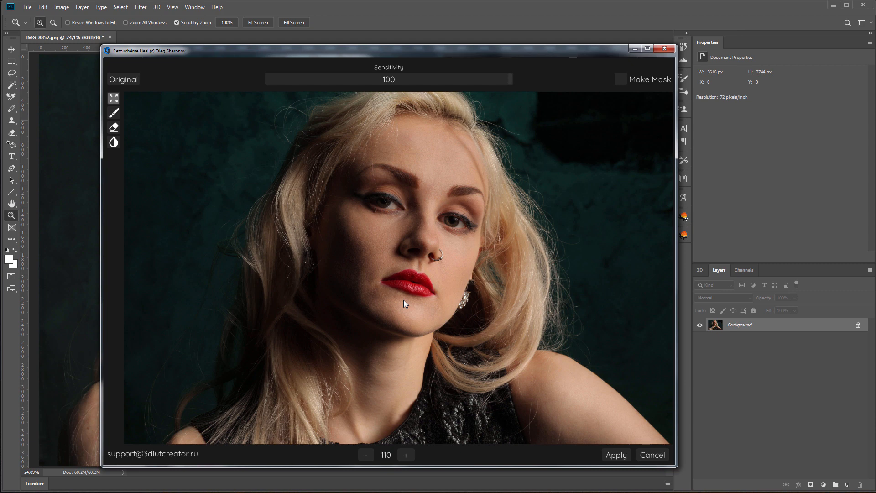
scroll(403, 299, up, 1)
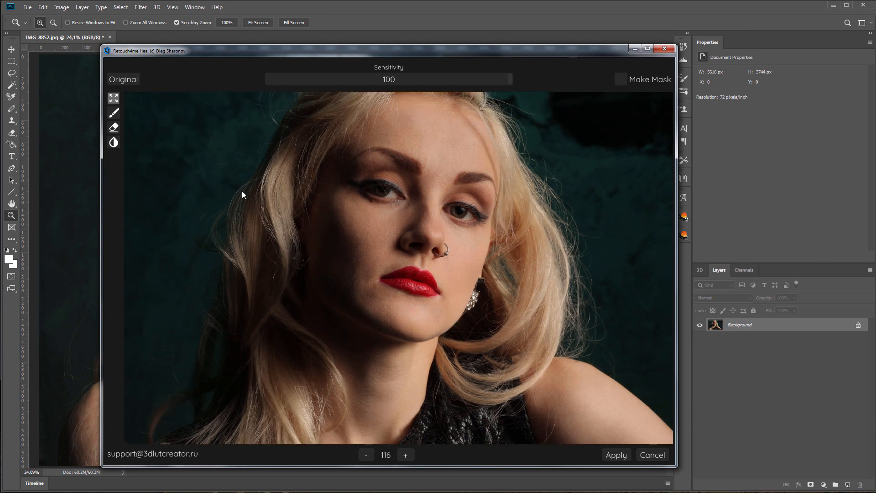
Step: Erase the neck and shoulder moles from the healing mask with an eraser size of 11, locating them in the original photo
click(113, 127)
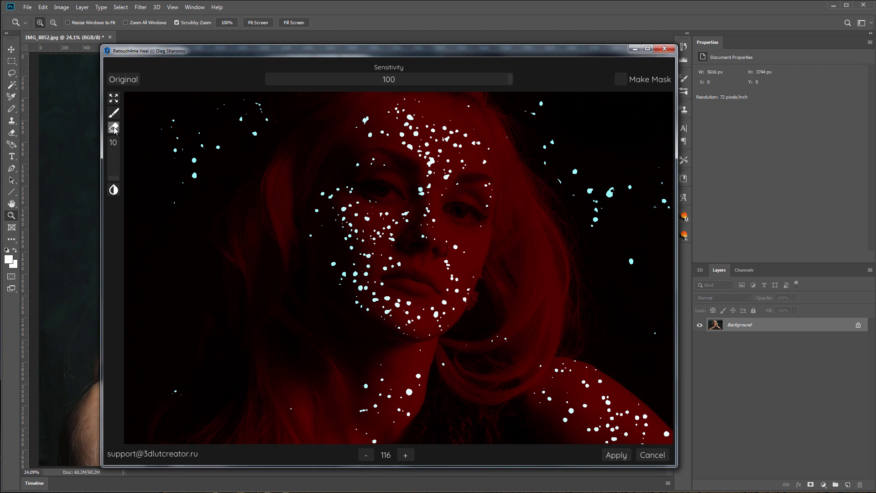
drag(114, 179, 114, 176)
click(127, 81)
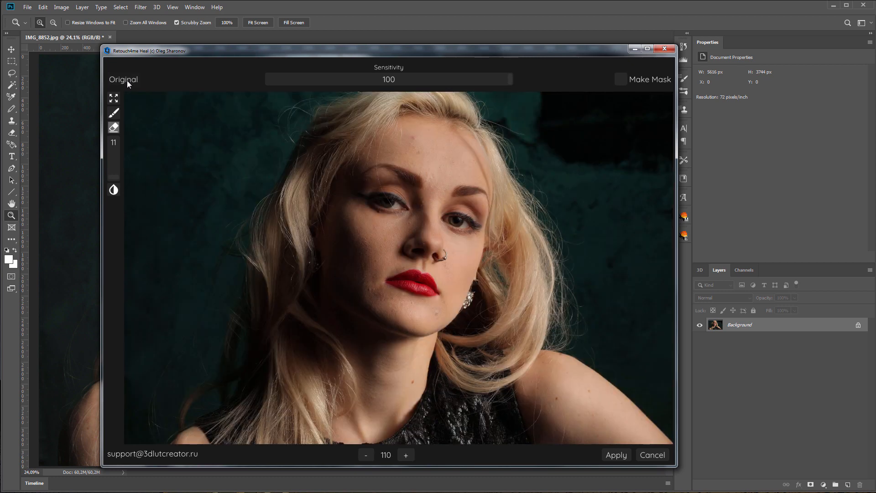
click(126, 80)
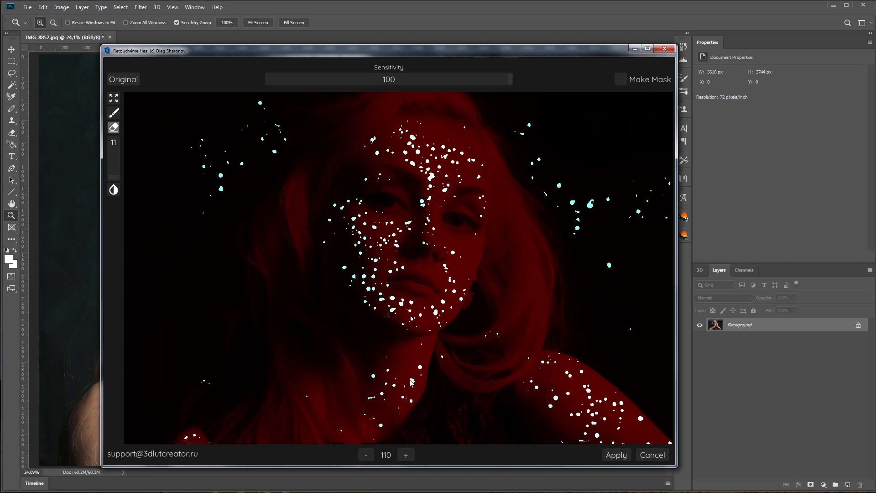
click(129, 81)
click(129, 81)
click(134, 82)
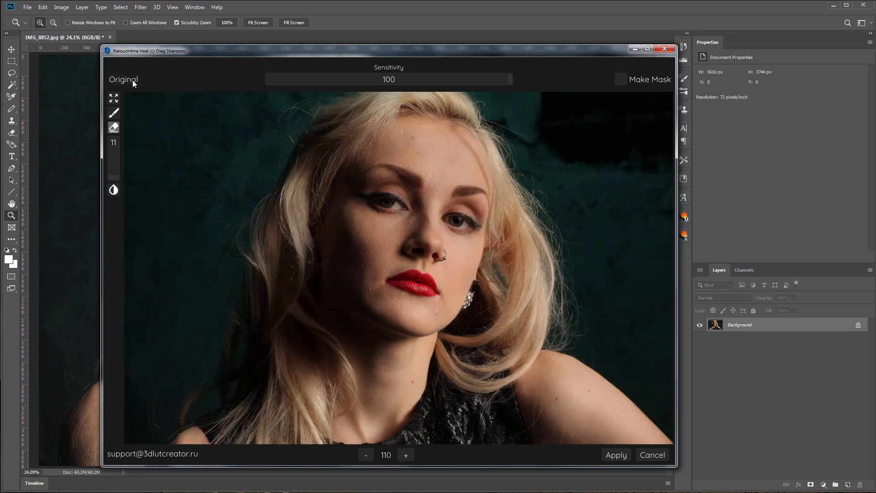
click(134, 82)
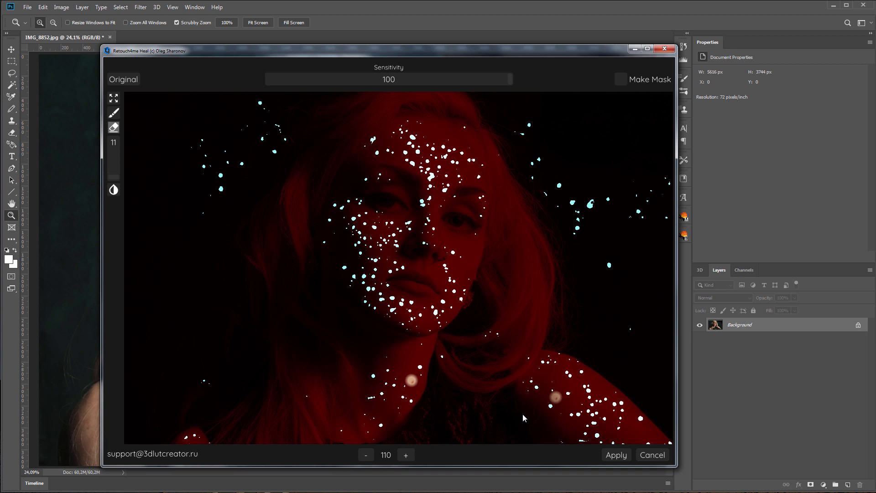
Step: Try the mask brush on the shoulder mole, and invert the healing mask and back again
click(114, 114)
click(555, 398)
click(556, 397)
click(114, 191)
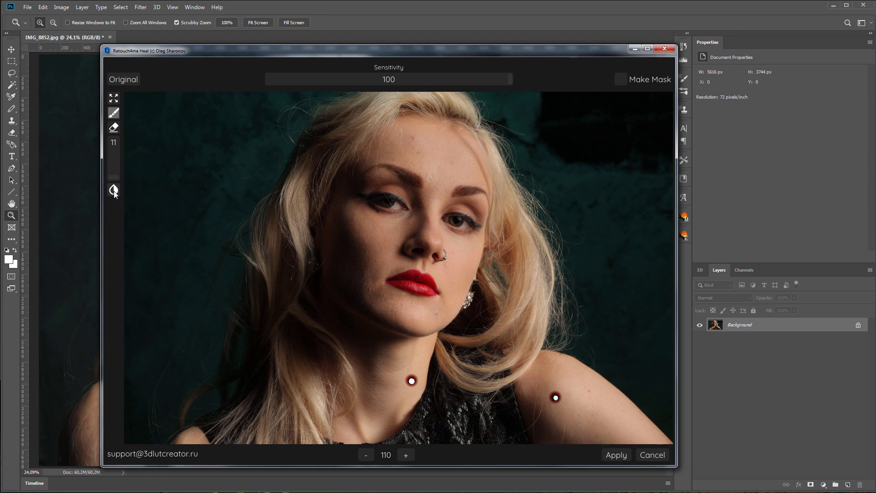
click(115, 192)
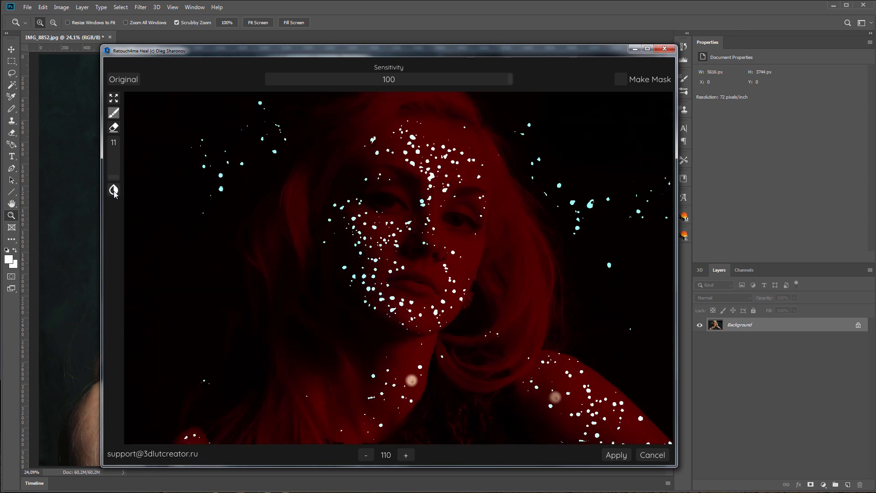
Step: Apply the edited healing to the Background layer for a close look at the face, and undo it
click(114, 98)
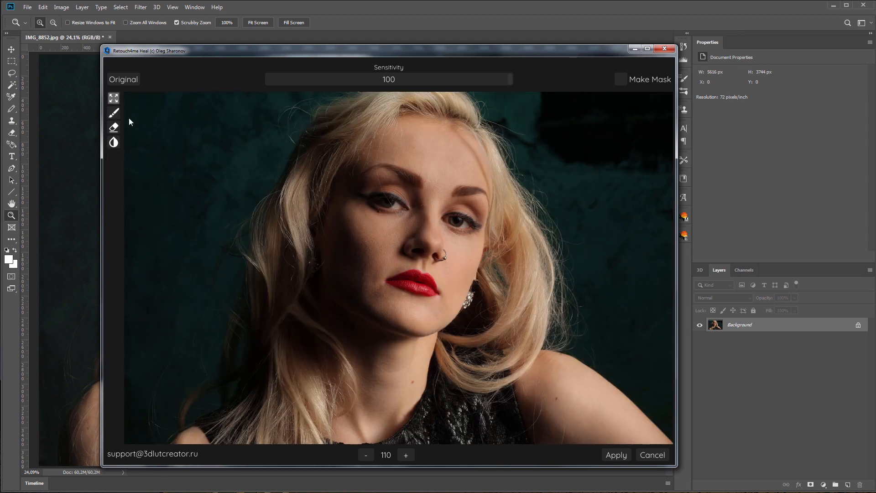
click(619, 454)
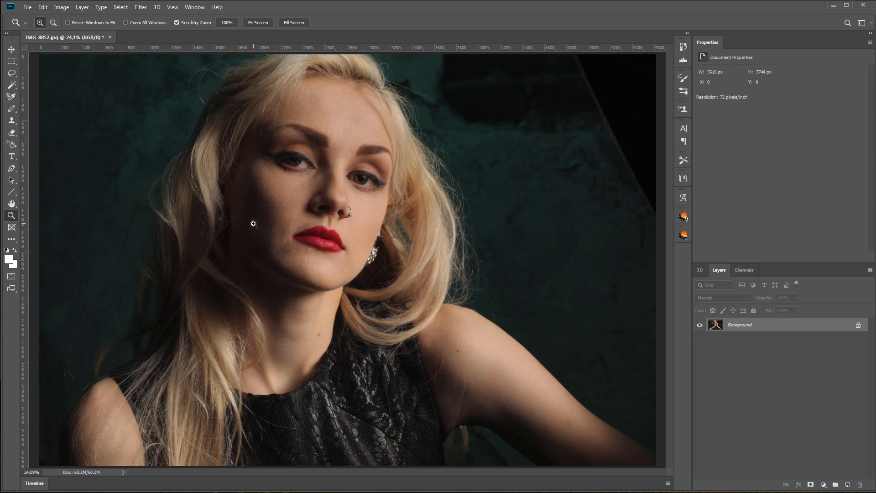
click(295, 229)
click(293, 229)
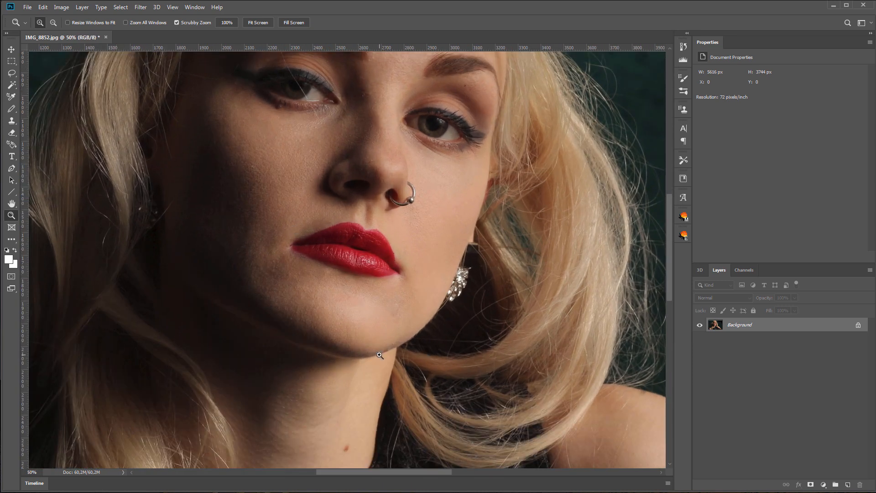
scroll(375, 353, up, 3)
scroll(380, 355, up, 5)
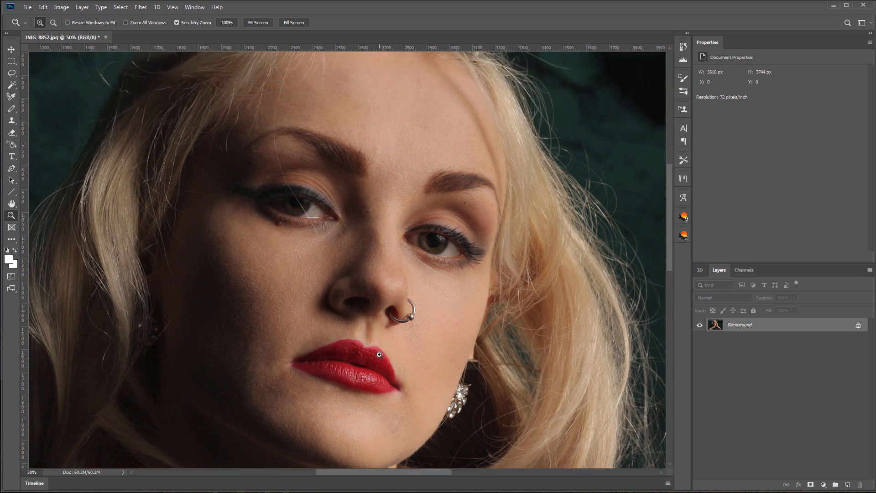
scroll(380, 355, down, 7)
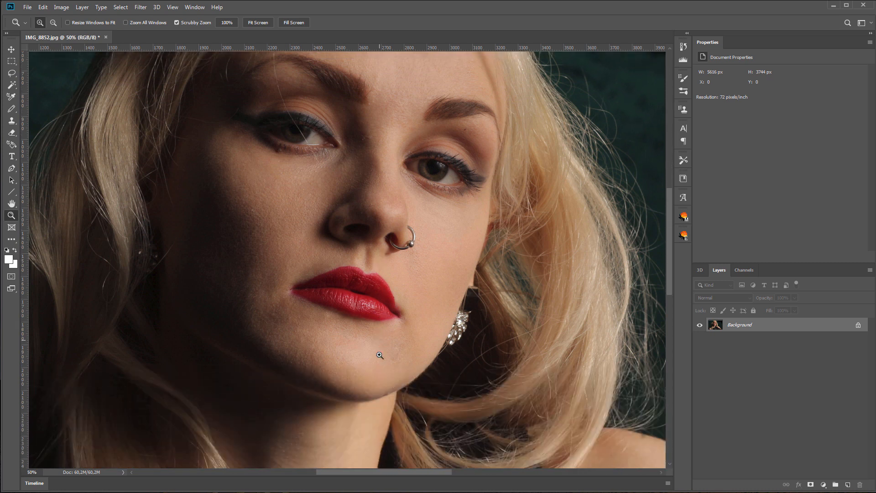
scroll(379, 355, down, 2)
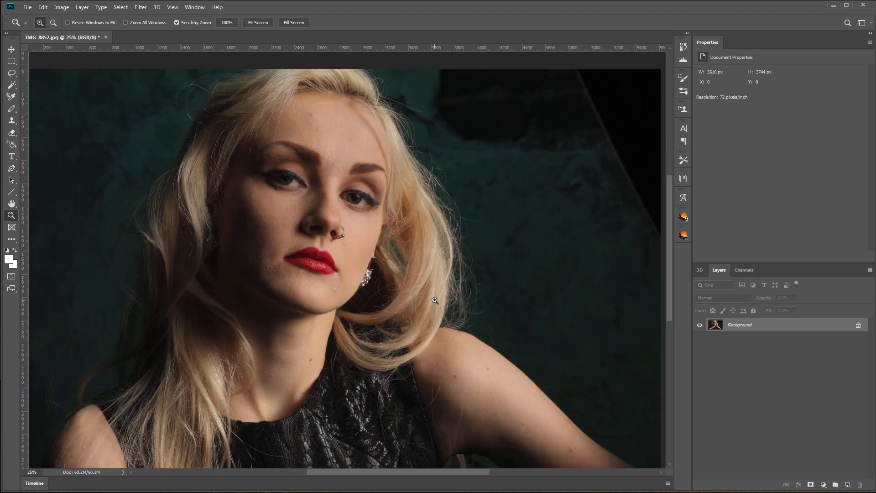
Step: Duplicate the Background layer and apply Retouch4me Heal to the copy with sensitivity 100 and Make Mask enabled
key(ctrl+j)
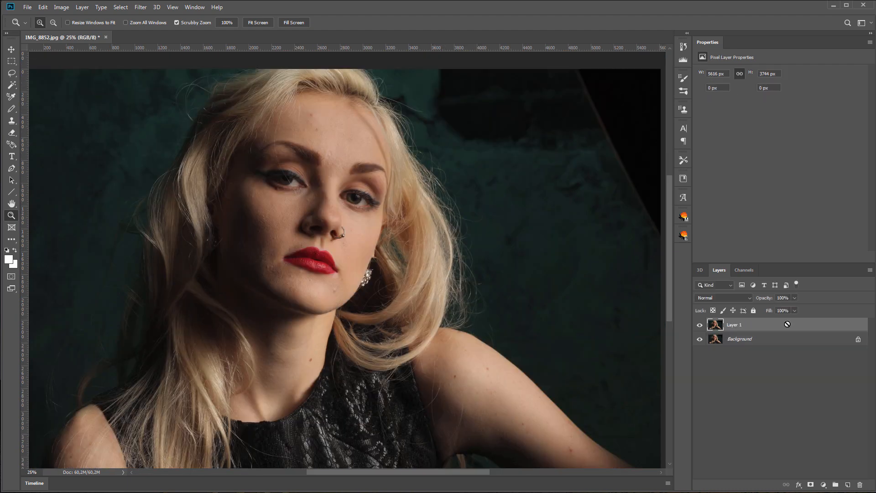
click(141, 8)
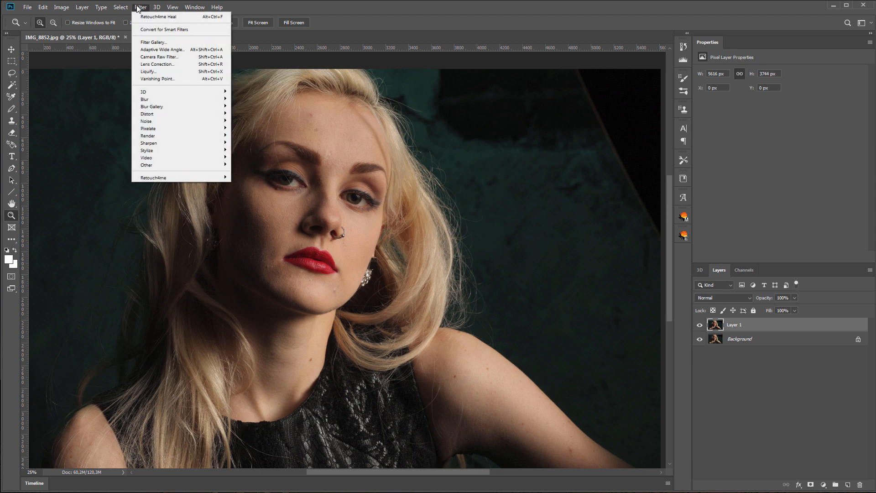
mouse_move(204, 177)
click(251, 178)
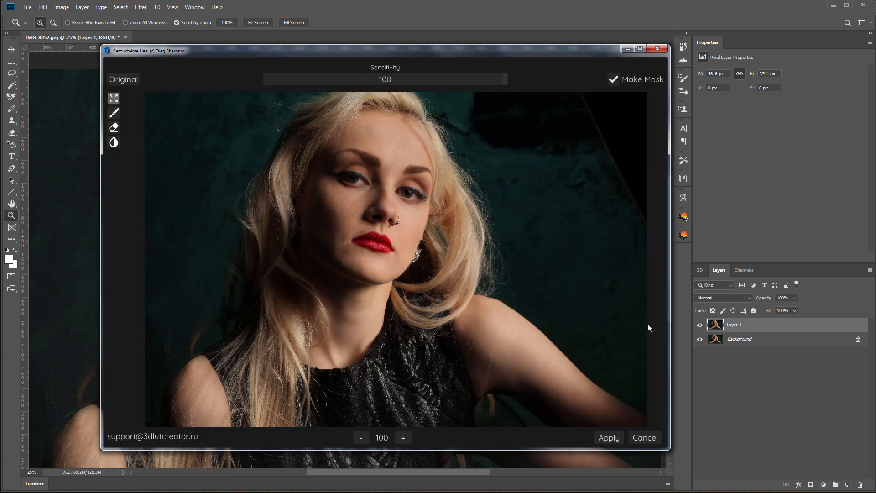
click(610, 438)
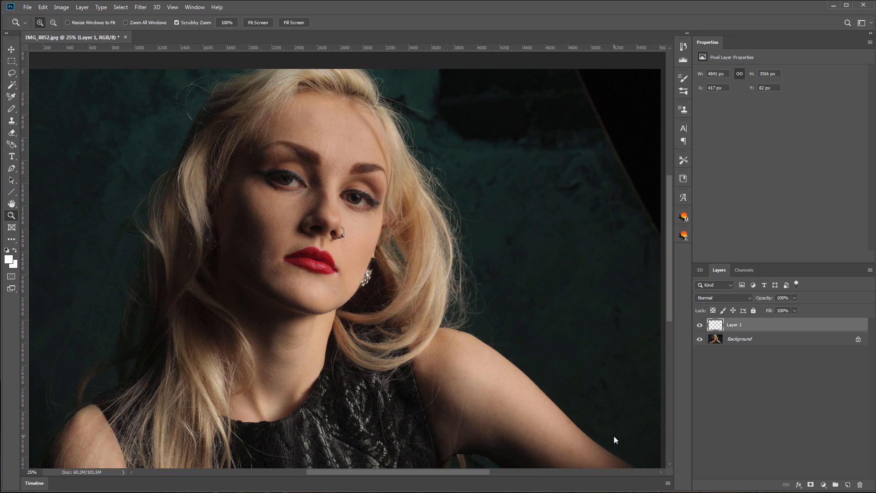
Step: Inspect the separate healing layer without the Background, and compare the face and neck with Layer 1 hidden and shown
click(701, 340)
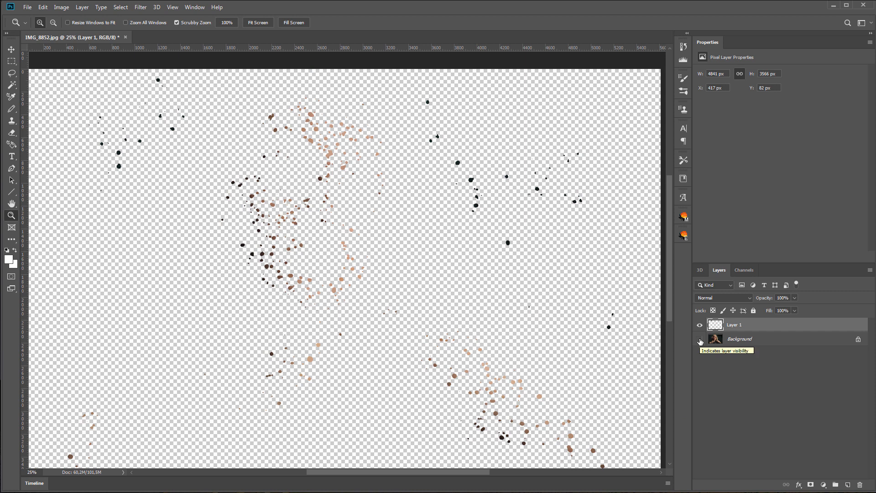
click(701, 340)
key(ctrl+plus)
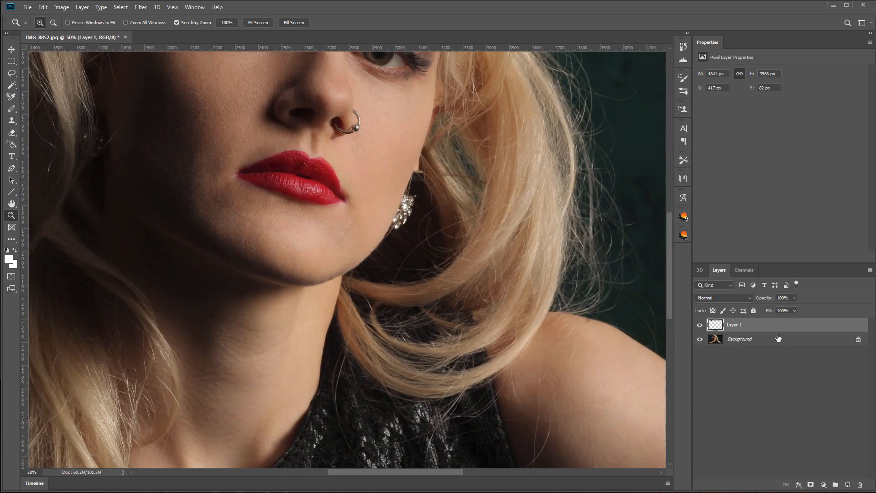
click(700, 325)
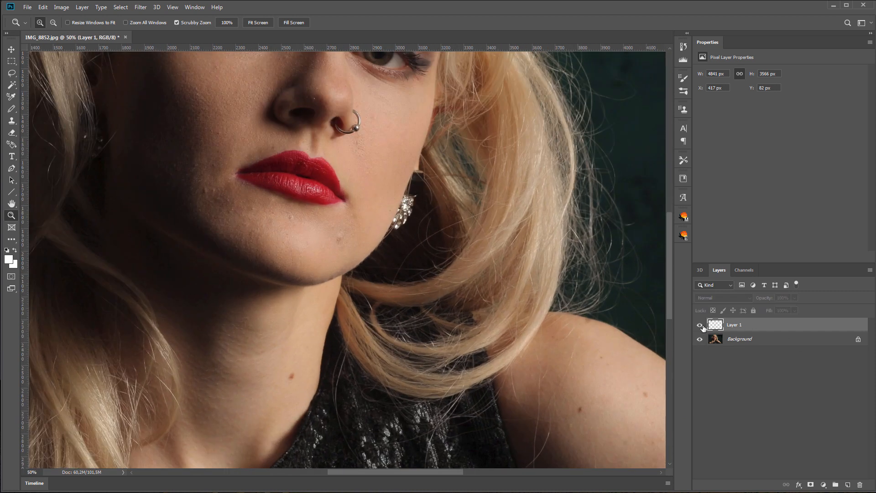
click(701, 325)
Step: Erase the healing over the neck and shoulder moles on Layer 1 with a 45 px eraser
key(e)
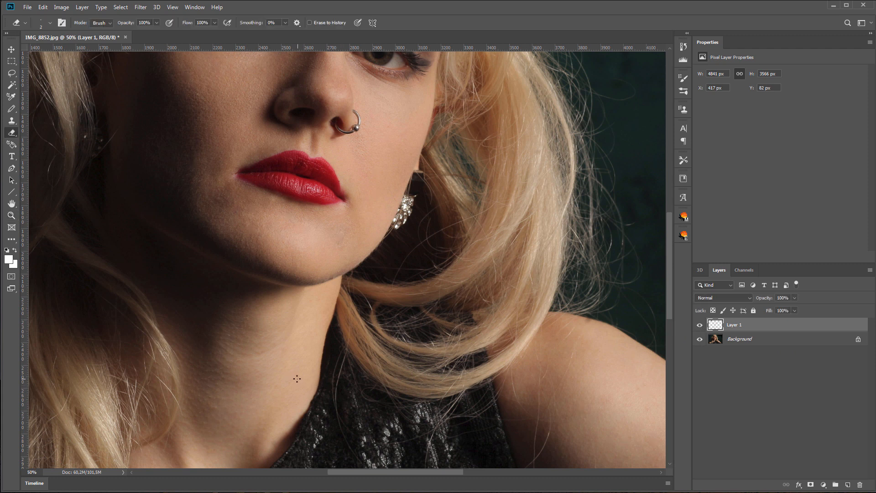
key(bracketright)
key(bracketright)
key(bracketright)
key(bracketright)
key(bracketright)
key(bracketright)
key(bracketright)
key(bracketright)
key(bracketright)
key(bracketright)
key(bracketright)
key(bracketright)
key(bracketright)
key(bracketright)
key(bracketright)
drag(293, 377, 294, 375)
click(700, 325)
click(700, 325)
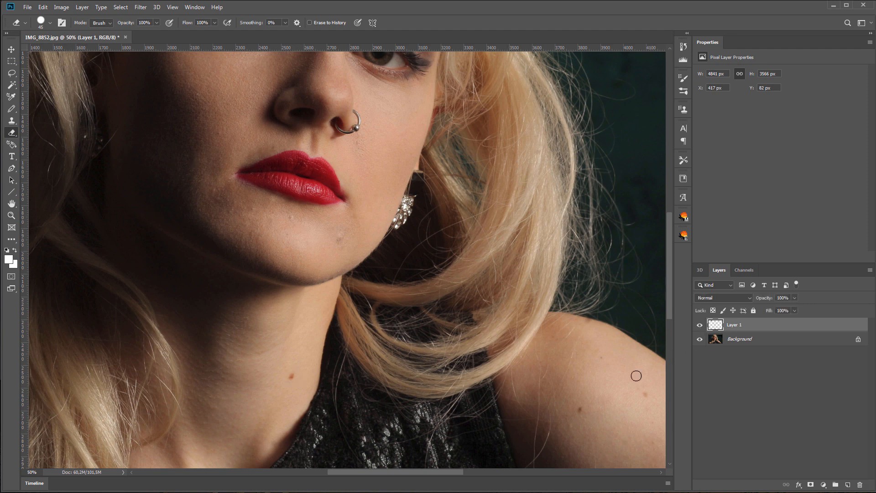
click(581, 412)
Step: Compare the whole portrait with Layer 1 hidden and shown
key(ctrl+minus)
key(ctrl+0)
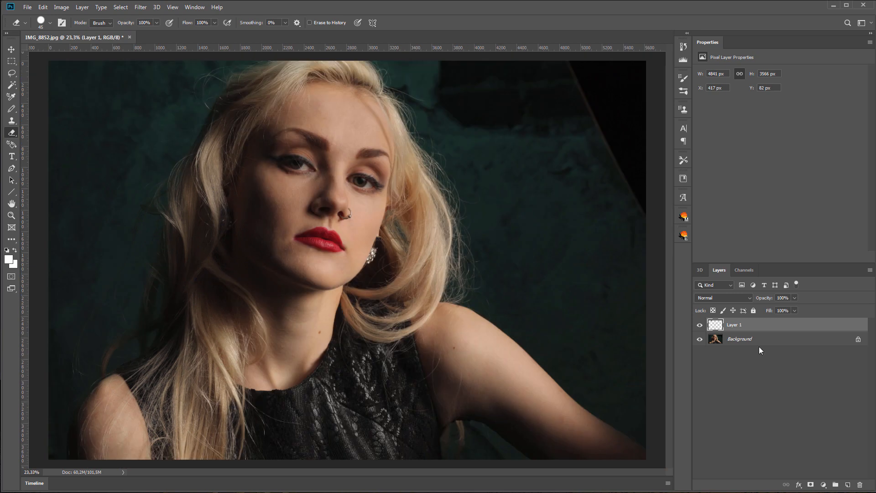
click(700, 325)
click(701, 325)
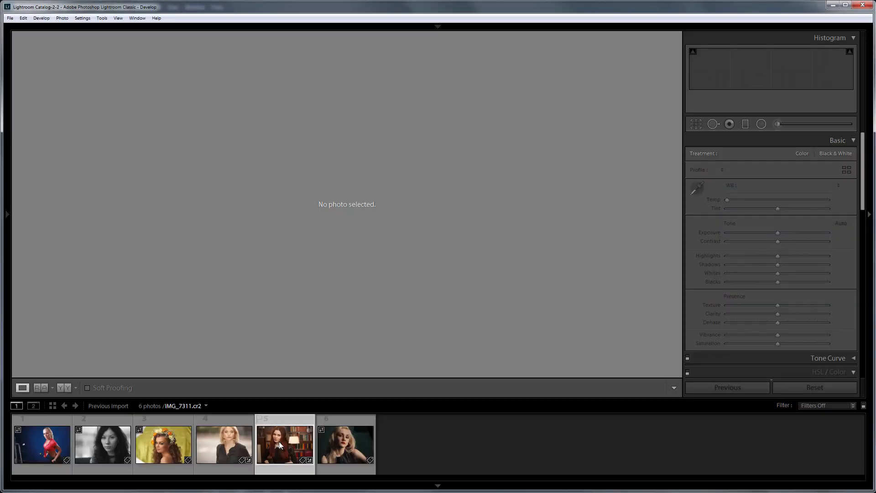
Step: Switch to Lightroom Classic, select the photo IMG_7311.cr2 and open the External Editing preferences
click(281, 445)
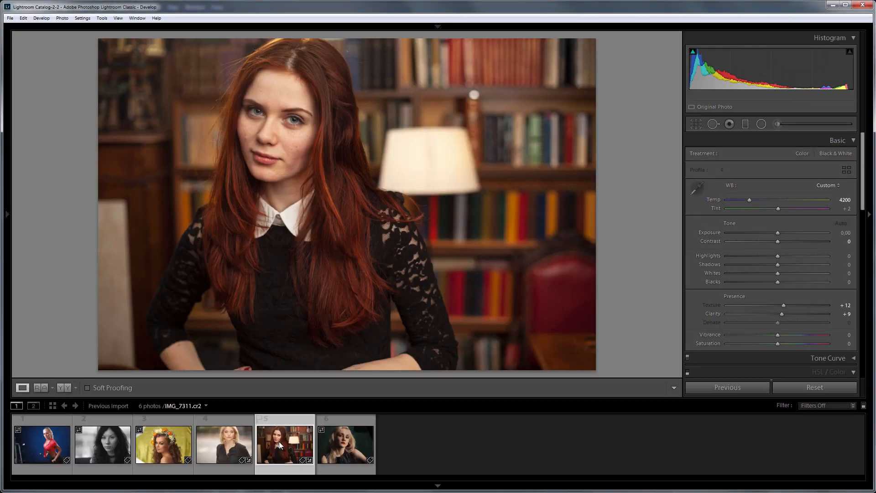
click(24, 18)
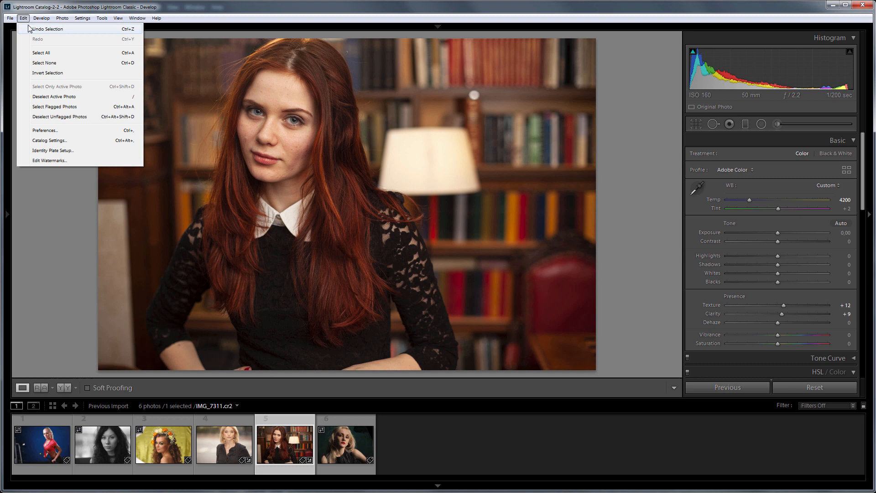
click(51, 130)
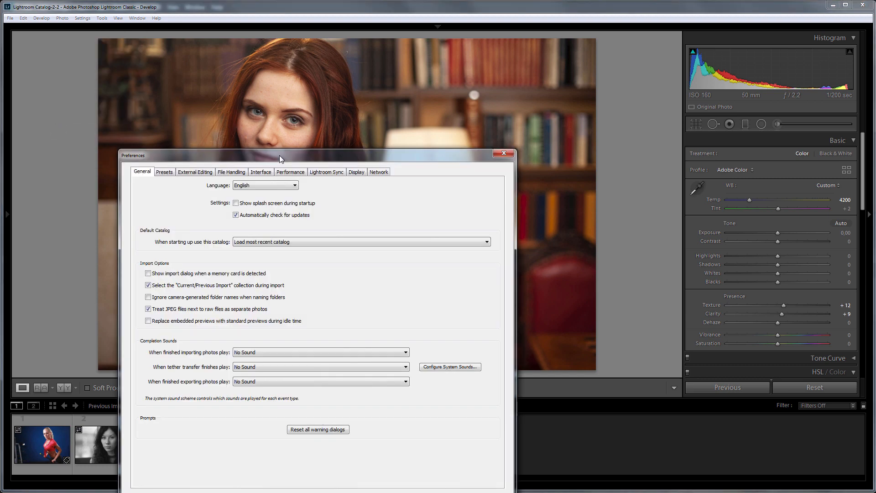
drag(280, 155, 289, 89)
click(204, 105)
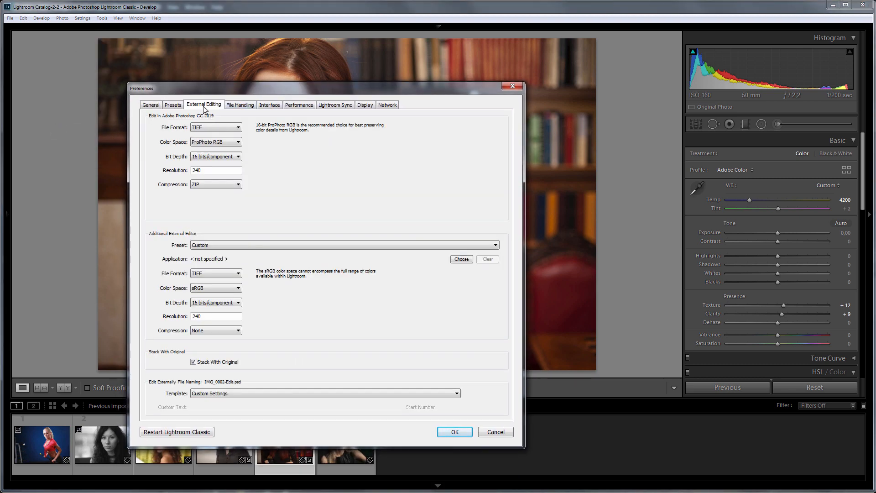
Step: Set Retouch4me Heal.exe from the Retouch4me Heal folder in Program Files as the additional external editor
click(461, 259)
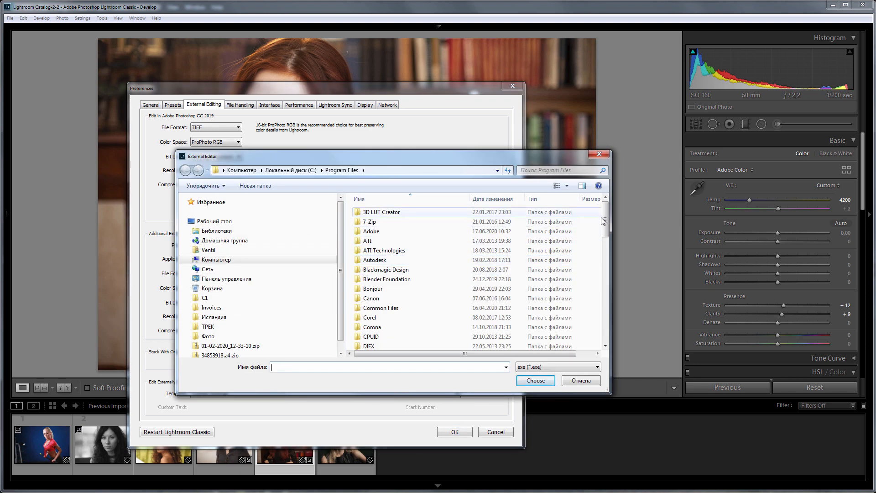
drag(603, 218, 604, 290)
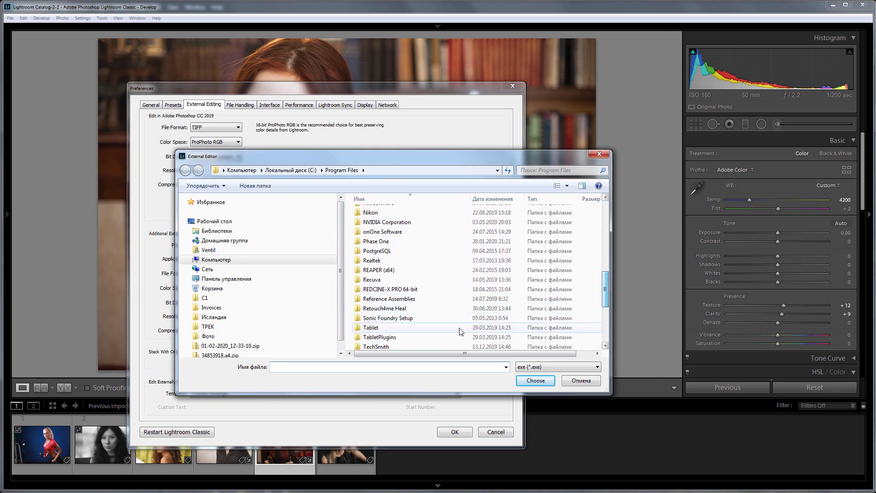
double_click(382, 310)
click(409, 212)
click(548, 384)
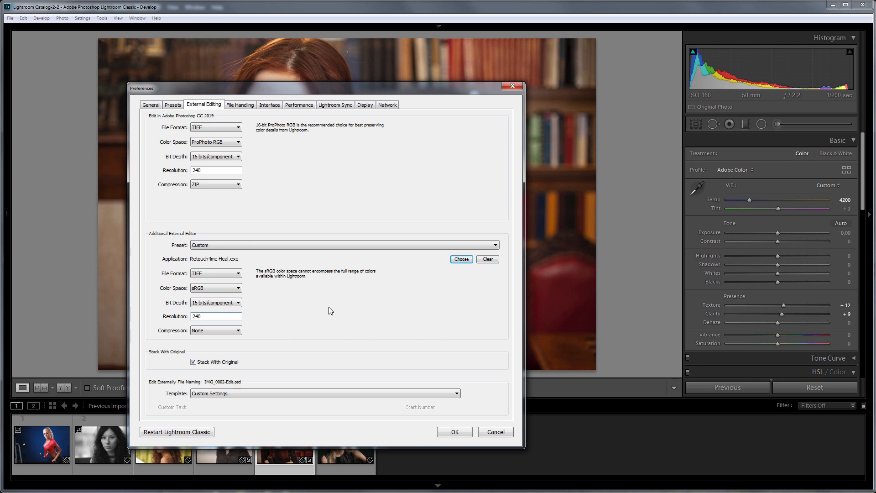
click(449, 435)
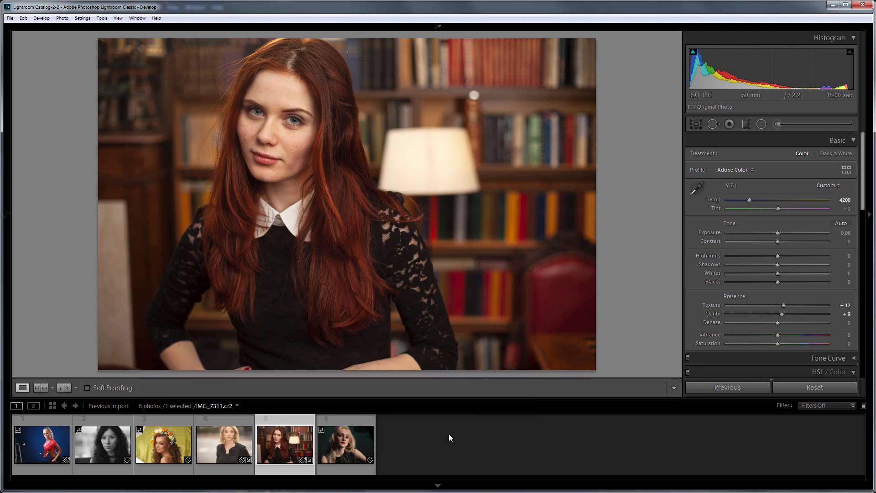
Step: Check the skin of the red-haired woman up close and send the photo to Retouch4me Heal as a copy with Lightroom adjustments
click(280, 144)
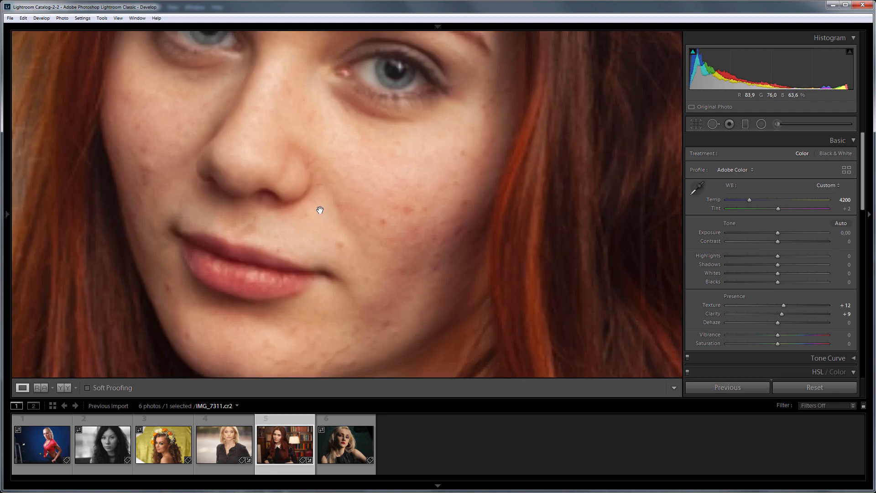
drag(280, 146, 276, 172)
click(274, 172)
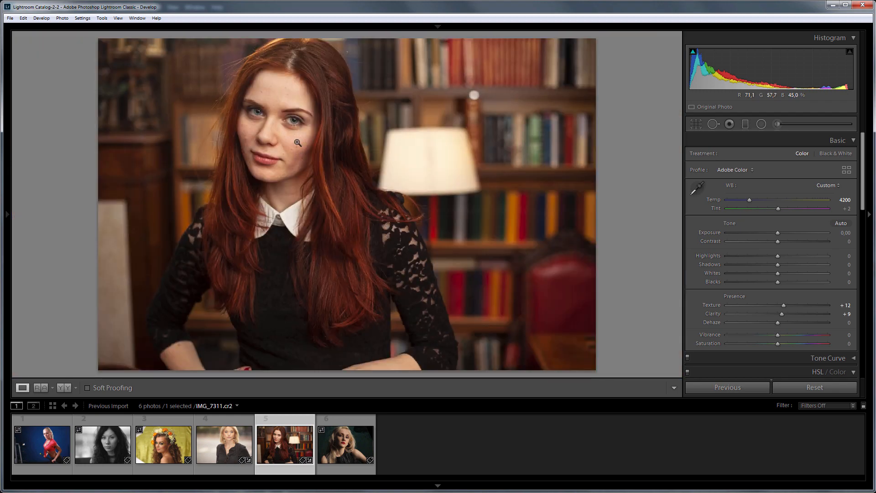
right_click(297, 142)
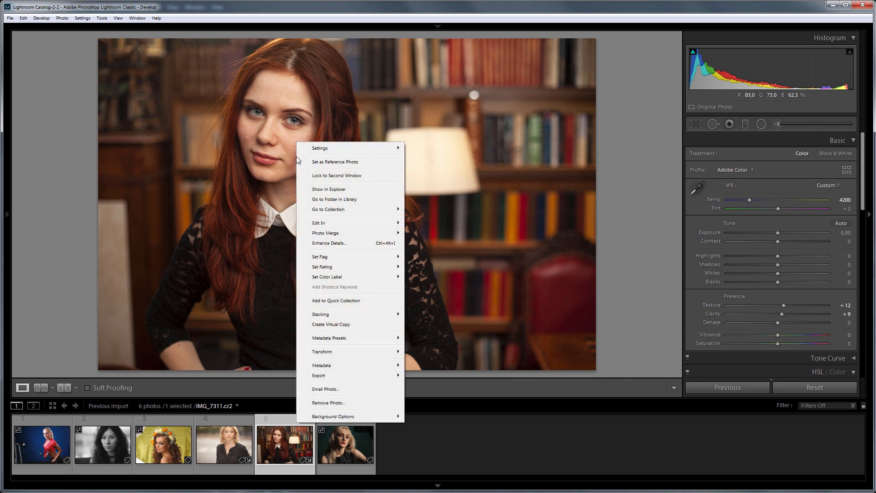
mouse_move(362, 224)
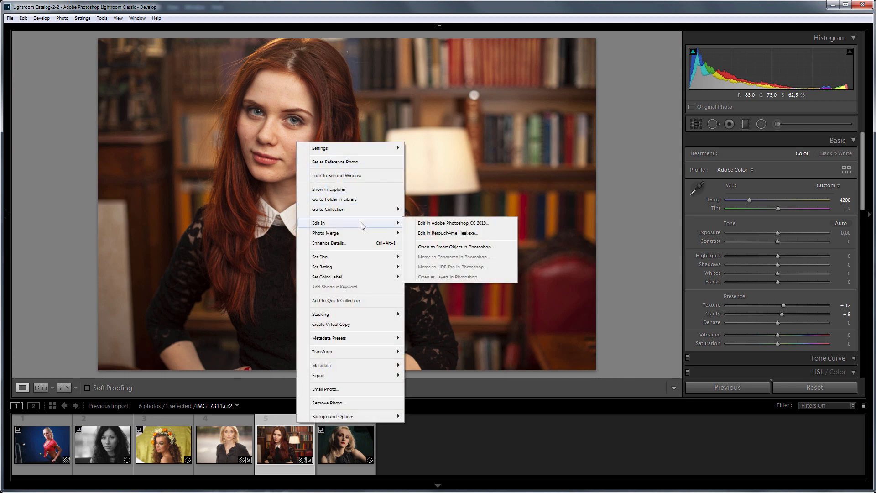
click(448, 237)
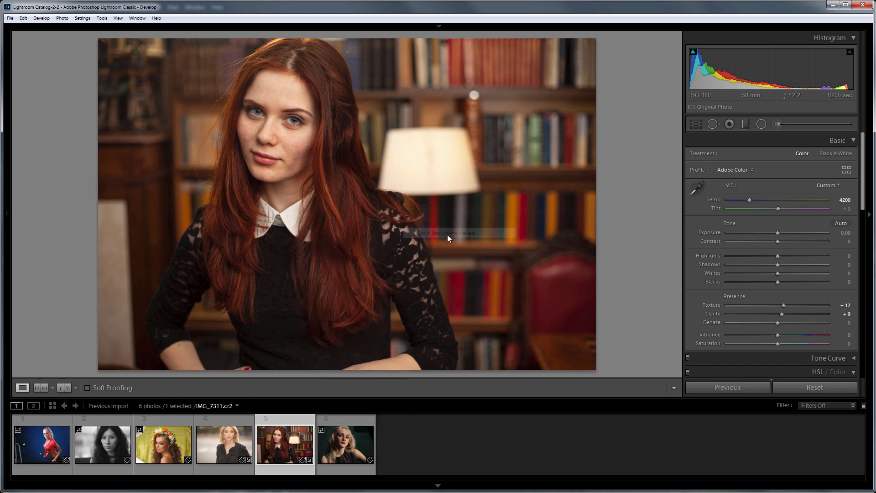
drag(322, 249, 389, 74)
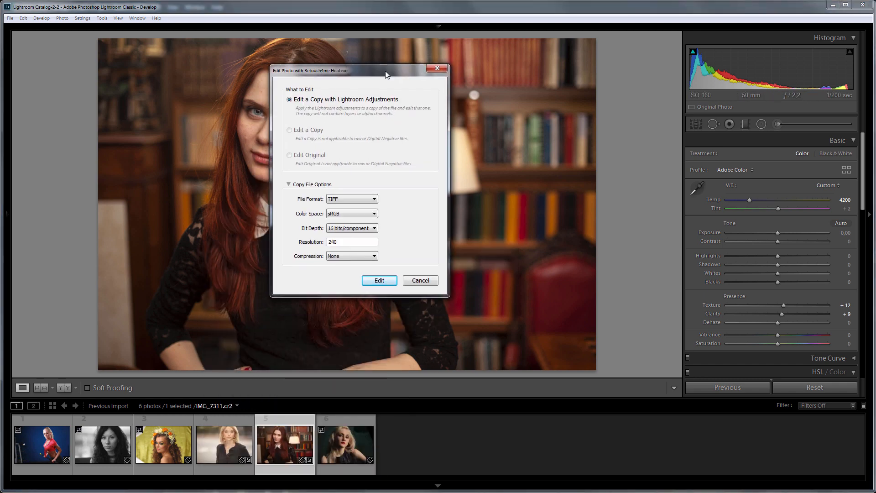
click(385, 281)
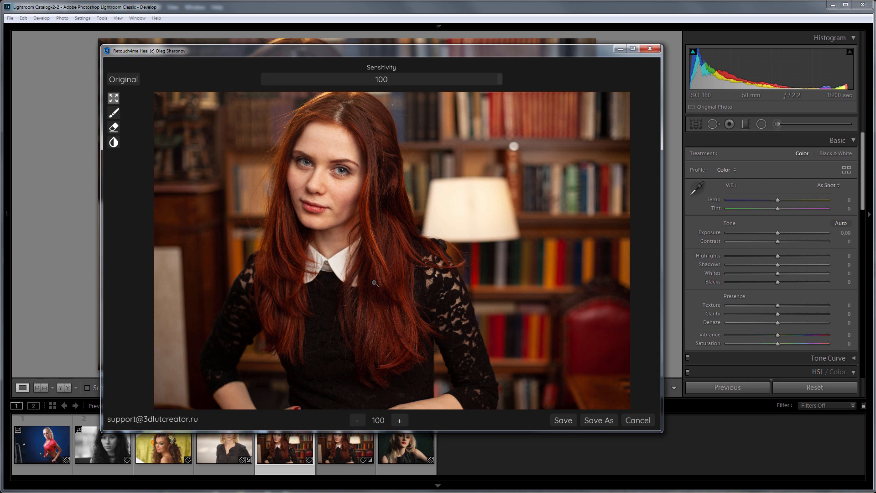
Step: Check the healed face at sensitivity 100, save the result and exit Retouch4me Heal
scroll(338, 188, up, 6)
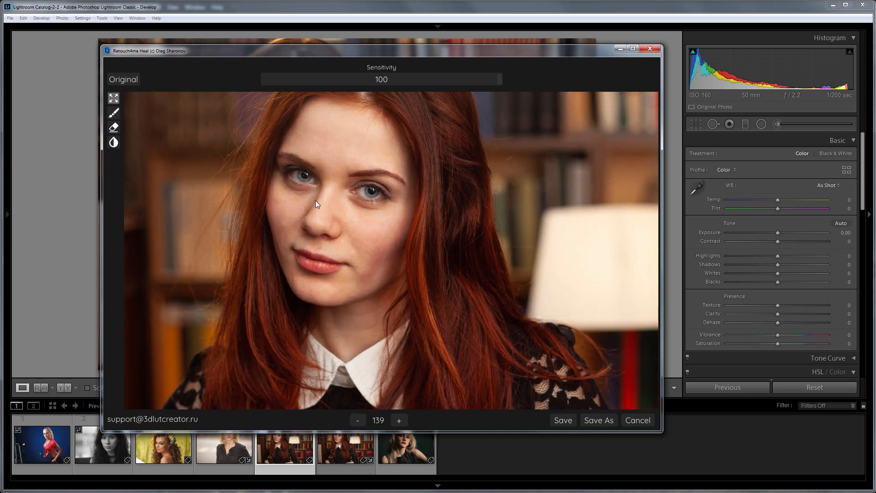
scroll(341, 202, down, 1)
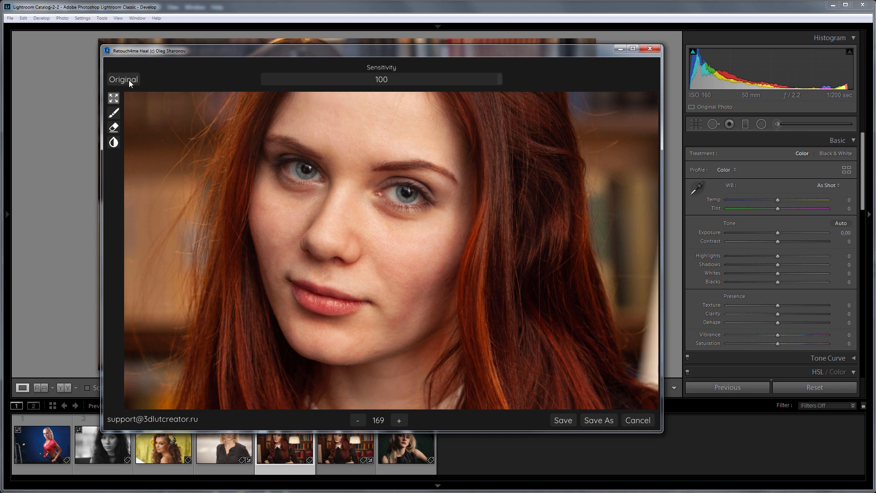
click(563, 421)
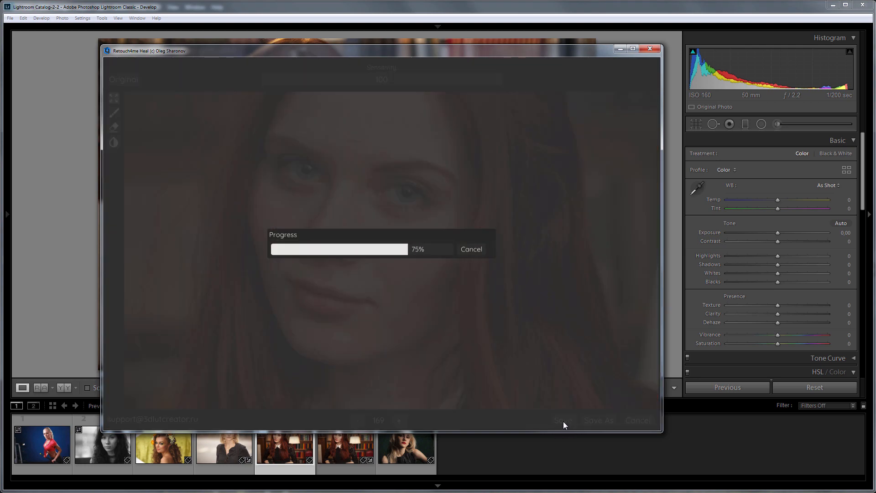
click(308, 357)
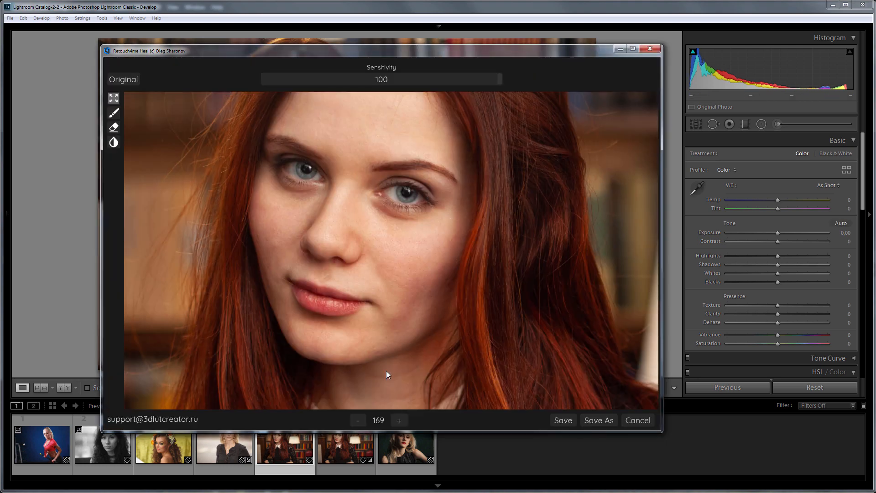
click(634, 420)
click(429, 251)
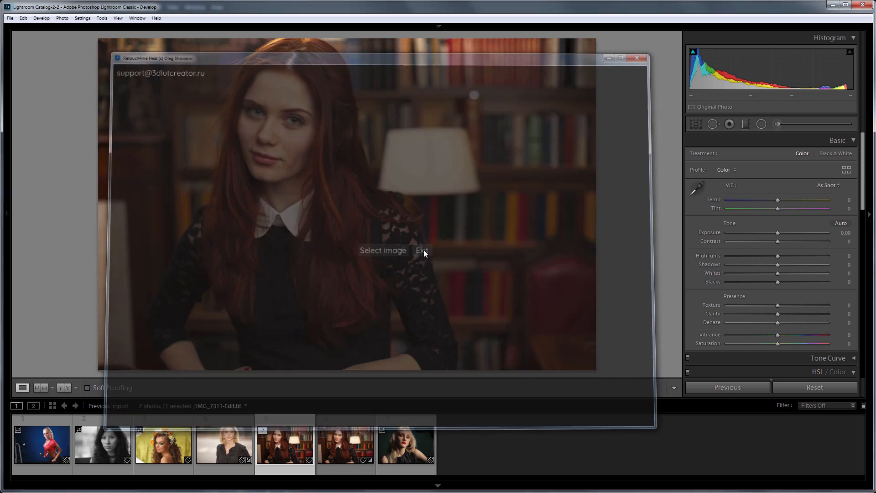
Step: Compare the original and healed portraits side by side in Reference View, examining the cheeks, eyes and forehead up close
click(129, 157)
click(502, 167)
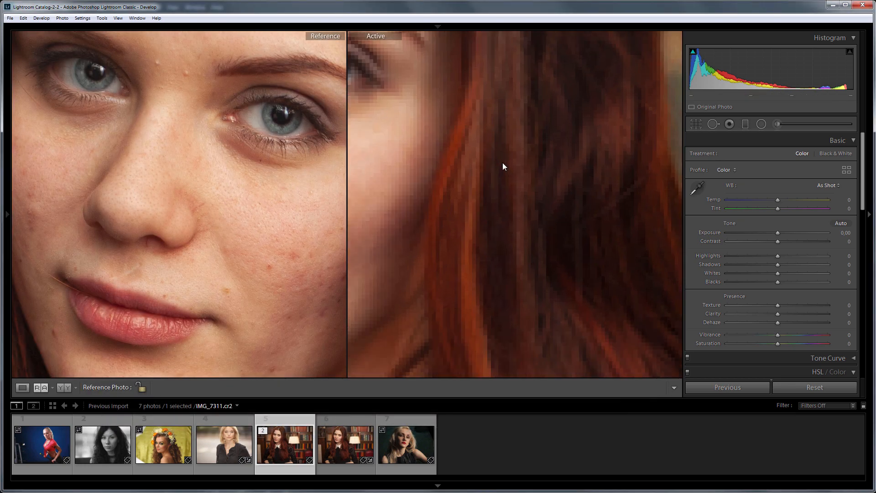
drag(434, 179, 588, 212)
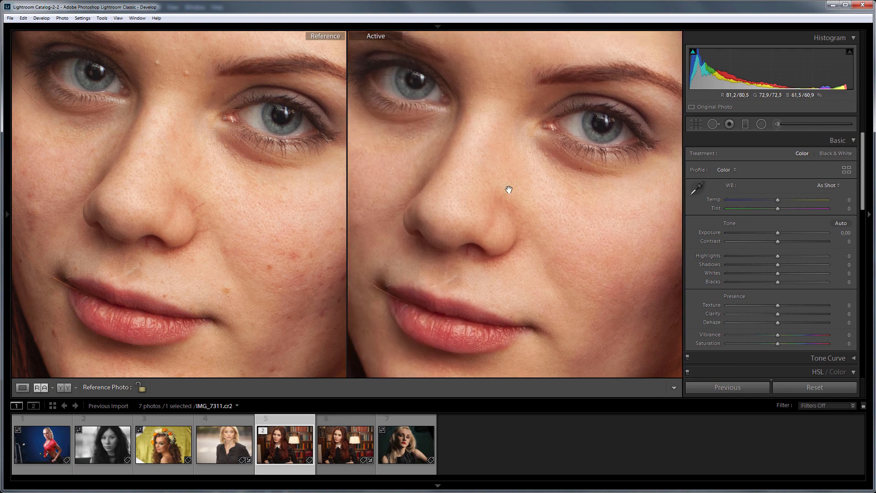
drag(507, 190, 497, 350)
drag(227, 151, 208, 315)
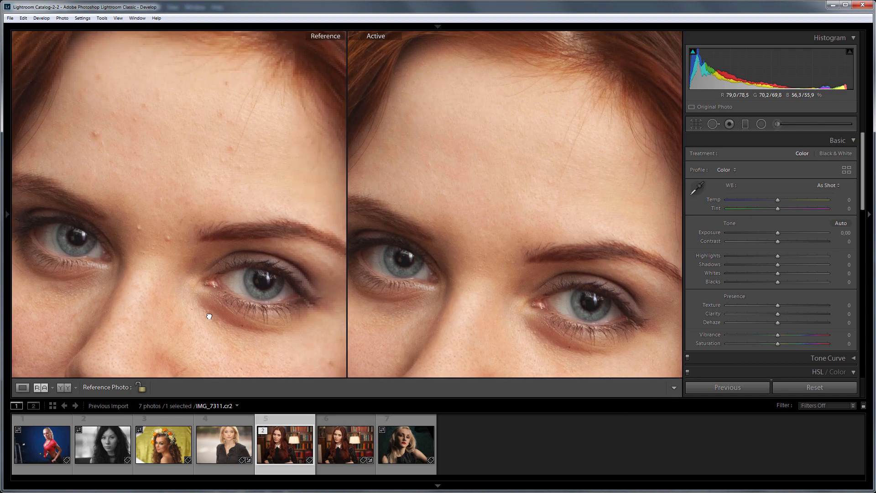
click(491, 221)
click(273, 222)
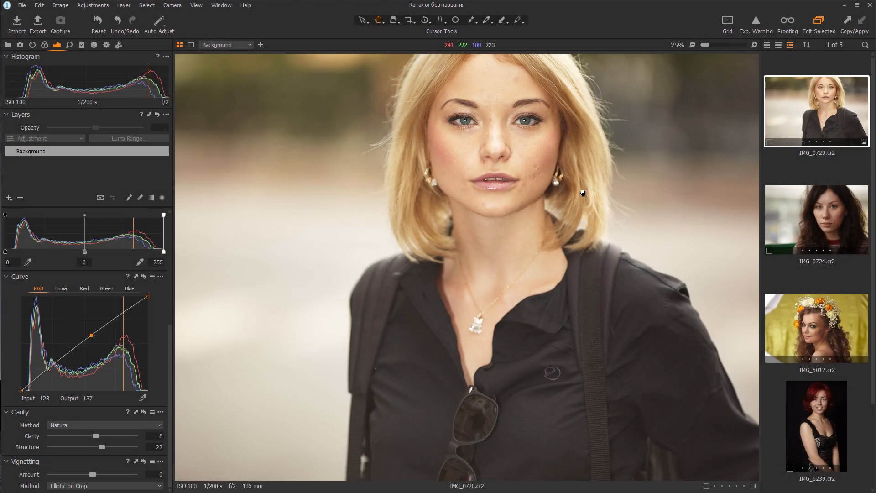
Step: Send IMG_0720.cr2 for editing in Retouch4me Heal.exe from Program Files as an uncompressed 16-bit TIFF in Adobe RGB (1998), 300 px/in, 100% scale
right_click(789, 107)
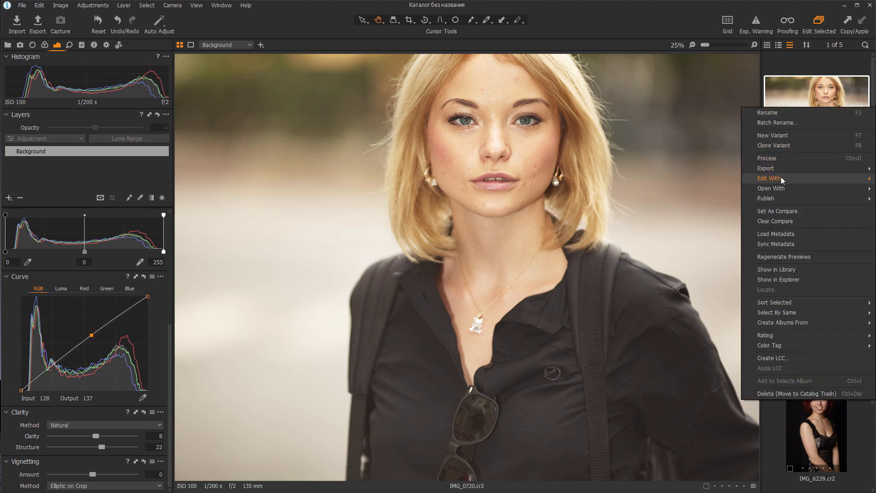
mouse_move(781, 178)
click(644, 272)
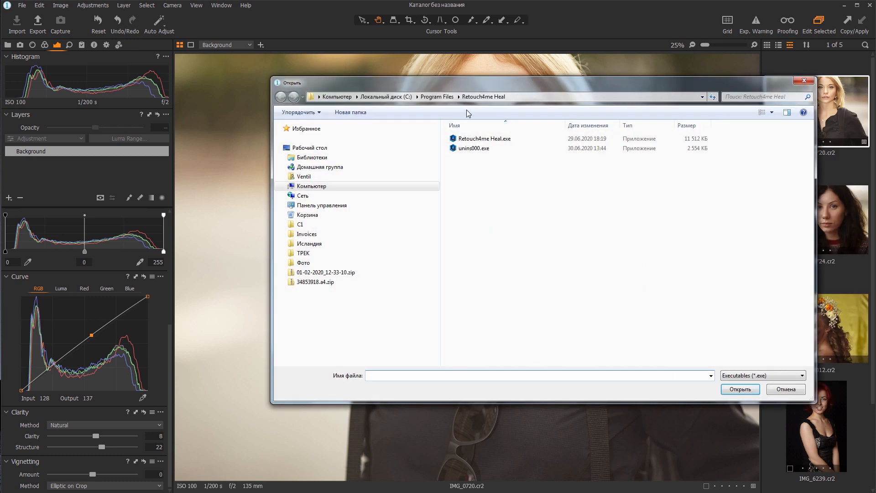
click(541, 94)
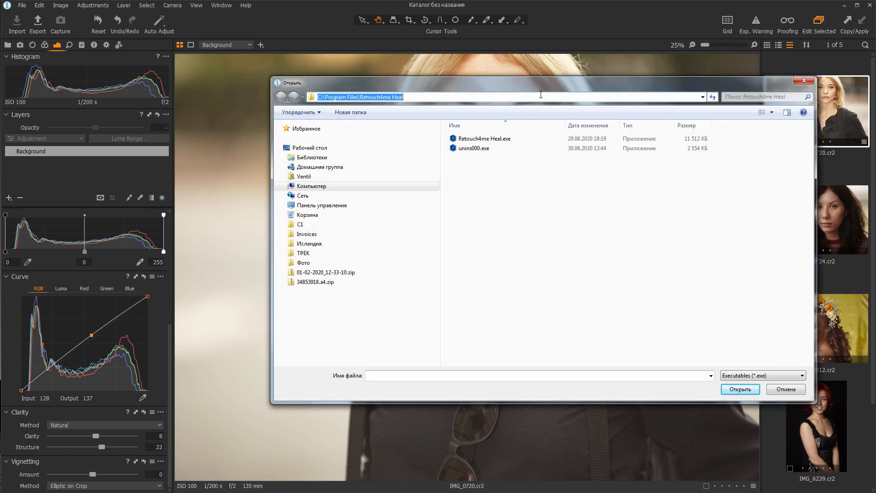
click(498, 139)
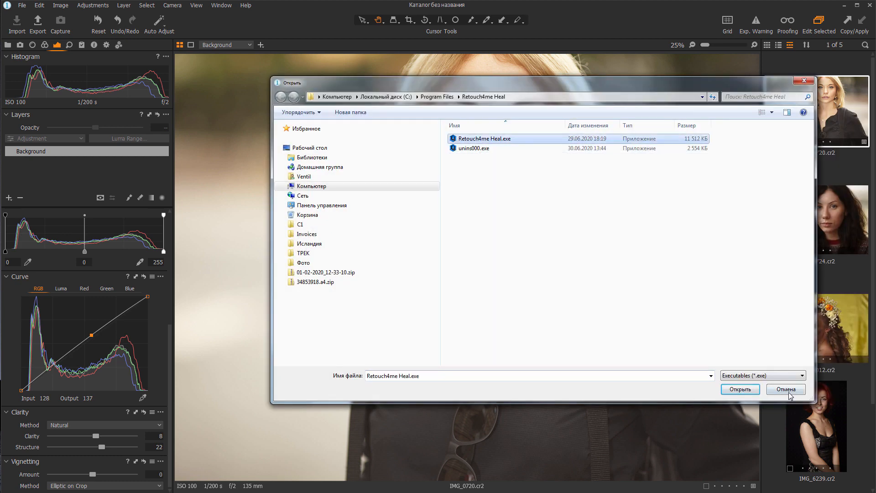
click(739, 389)
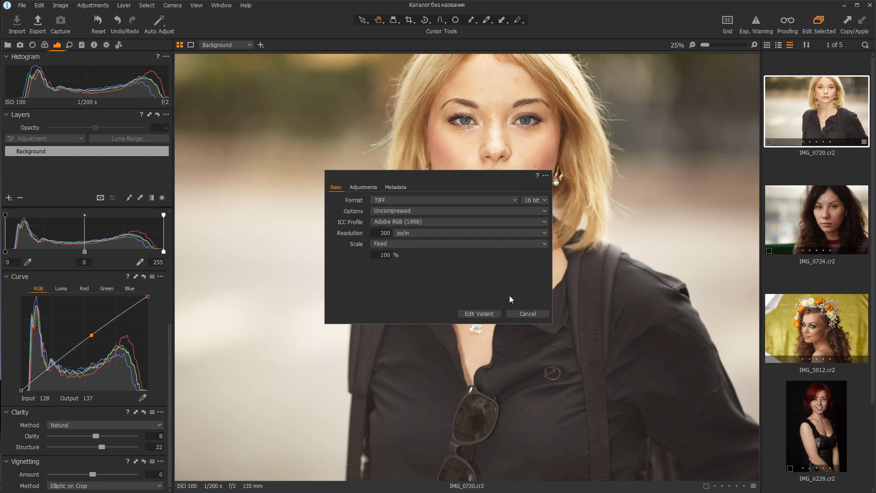
click(479, 314)
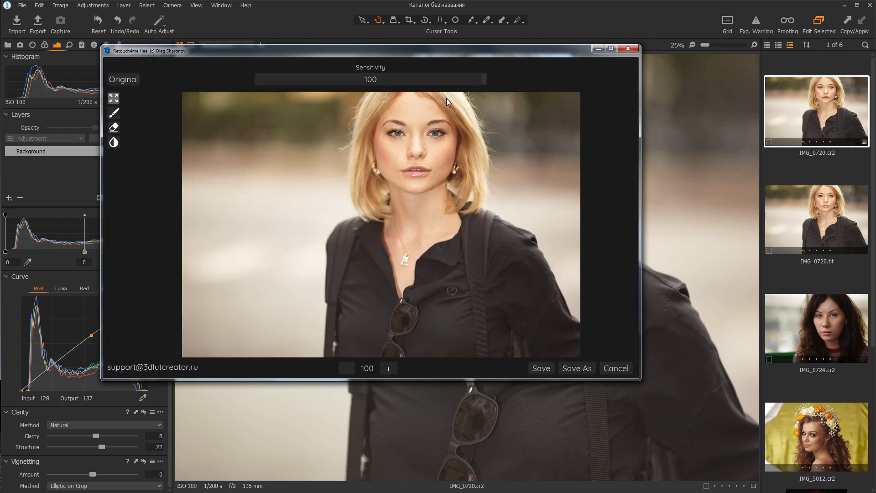
Step: Check the healed face up close at sensitivity 100, save the result and exit Retouch4me Heal
scroll(380, 177, up, 4)
scroll(444, 187, up, 3)
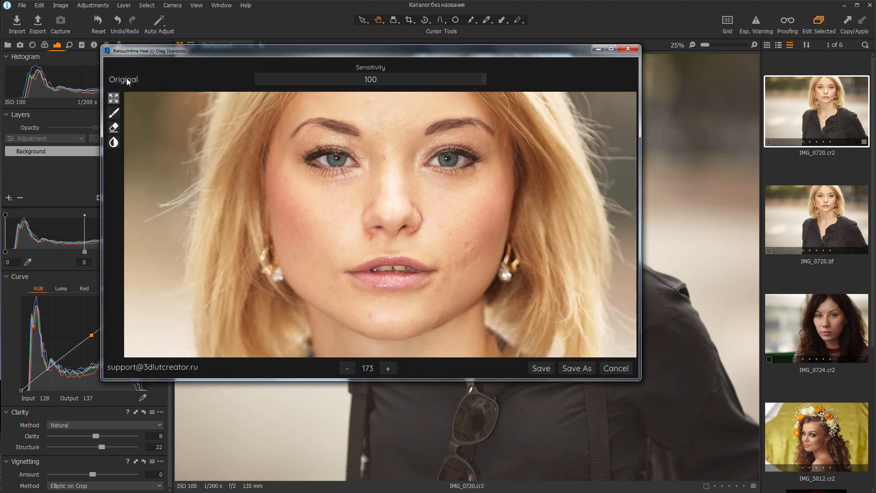
click(541, 368)
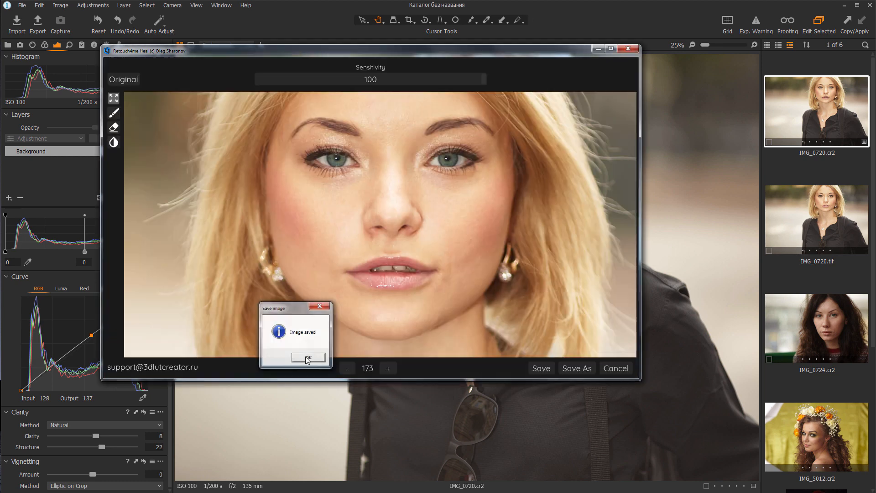
click(308, 357)
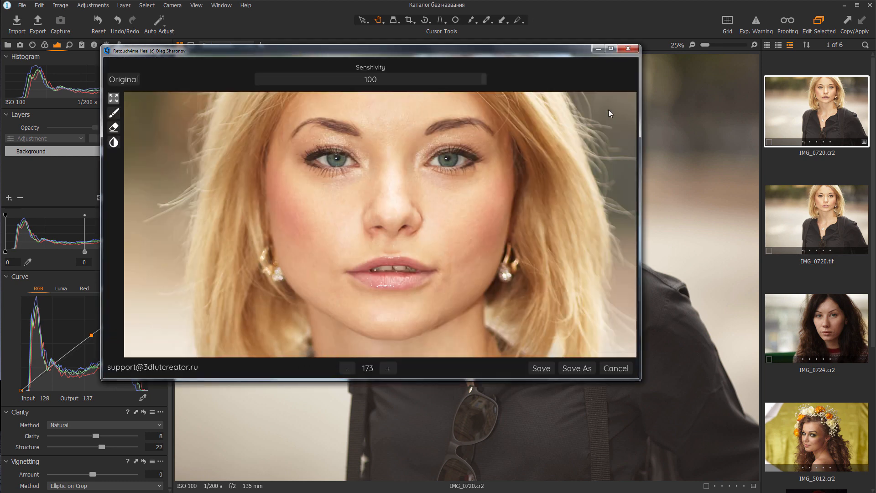
click(628, 49)
Step: Compare the healed IMG_0720.tif with the original IMG_0720.cr2, examining the blonde woman's facial skin up close and in the wider view
click(827, 211)
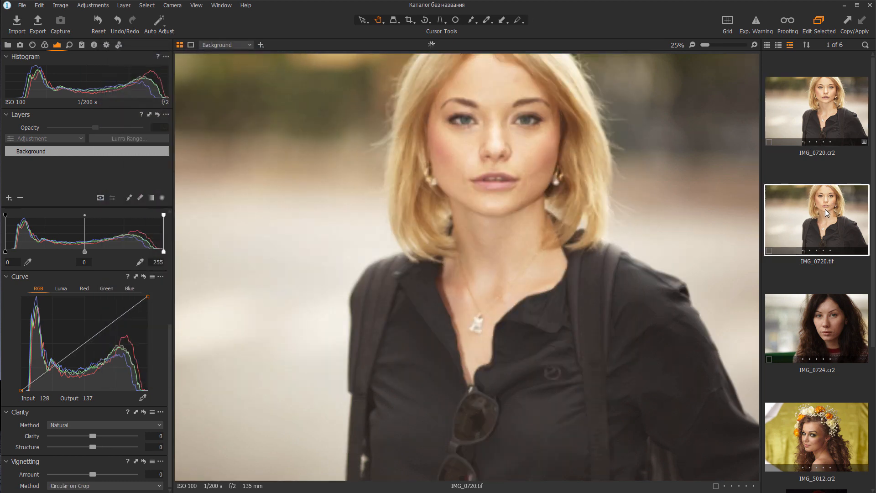
scroll(545, 143, up, 3)
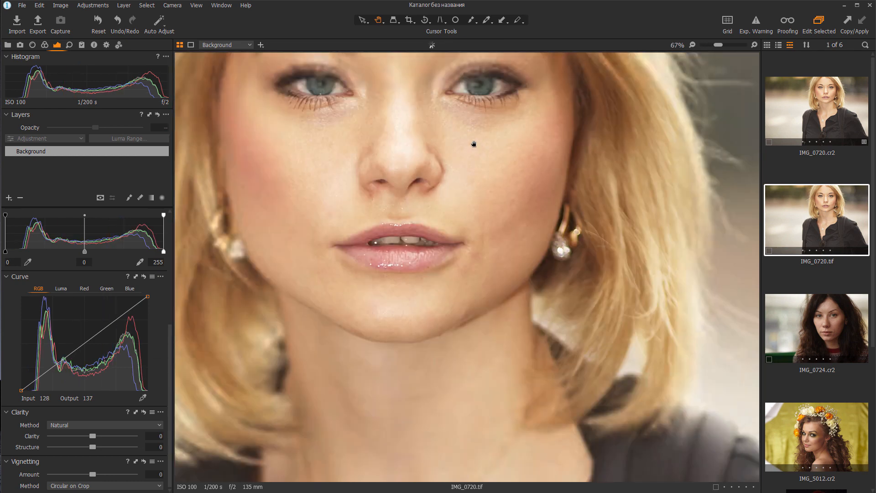
drag(474, 144, 500, 236)
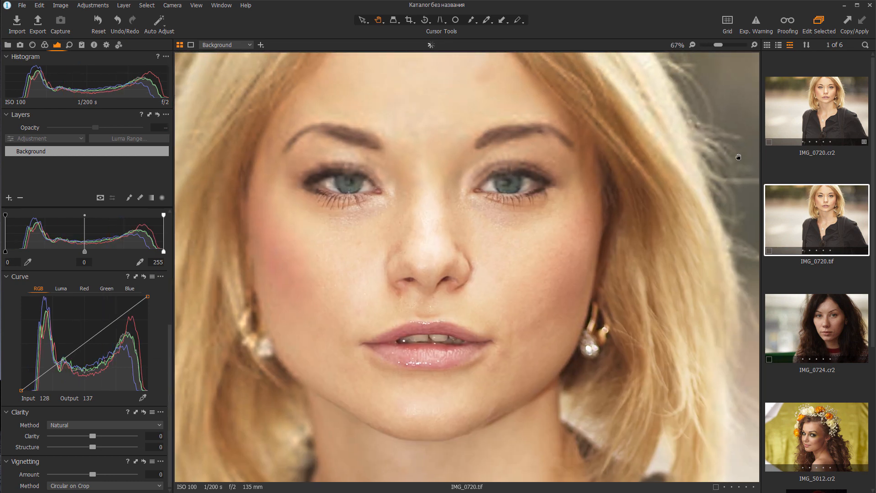
click(843, 122)
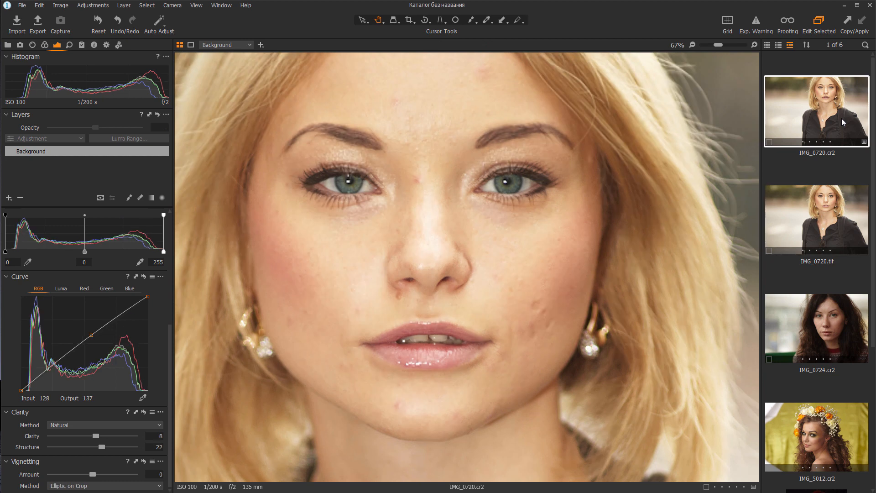
click(832, 213)
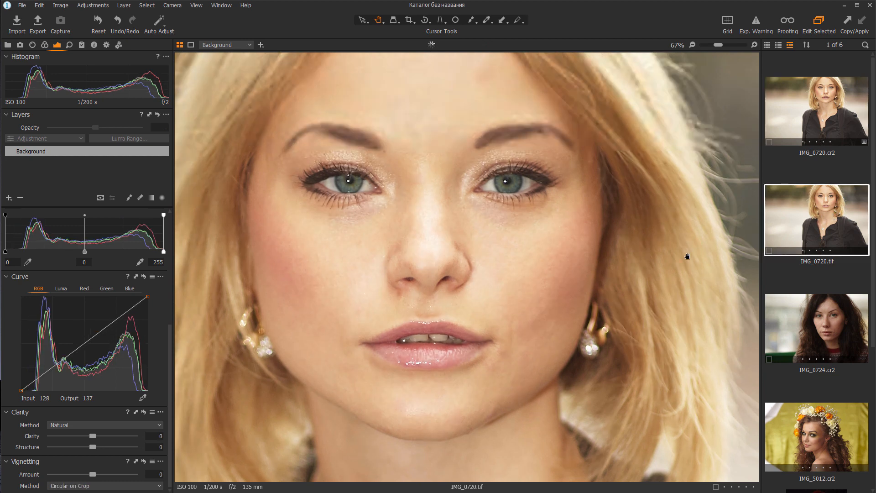
scroll(687, 256, down, 3)
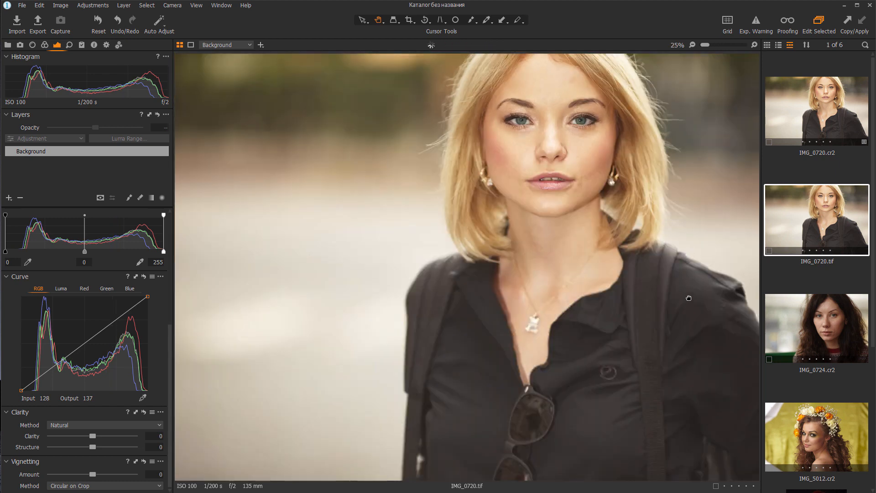
drag(688, 297, 659, 279)
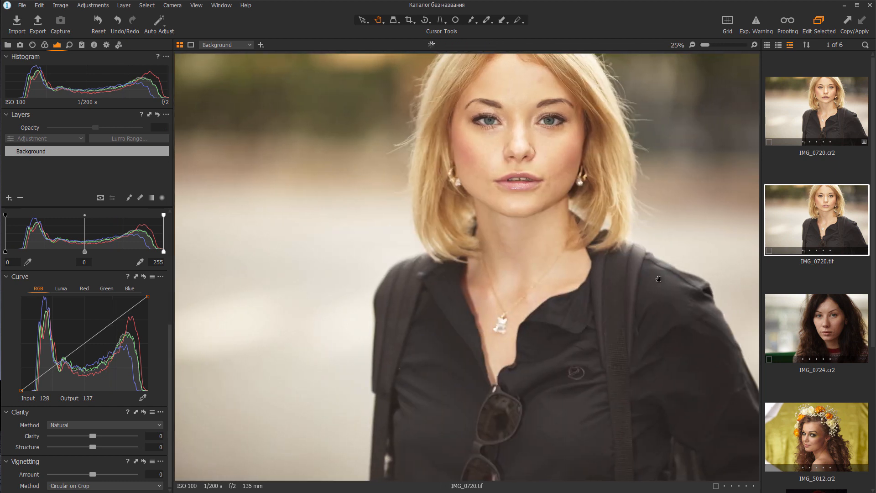